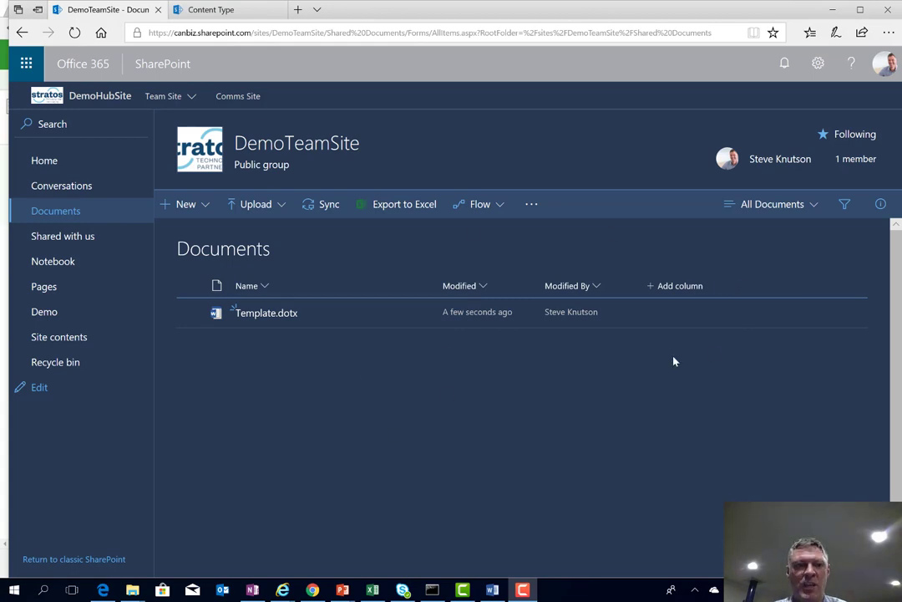
Confirm content type management stays allowed in the Documents library's advanced settings, then return to its settings
{"action": "left_click", "coordinate": [817, 64]}
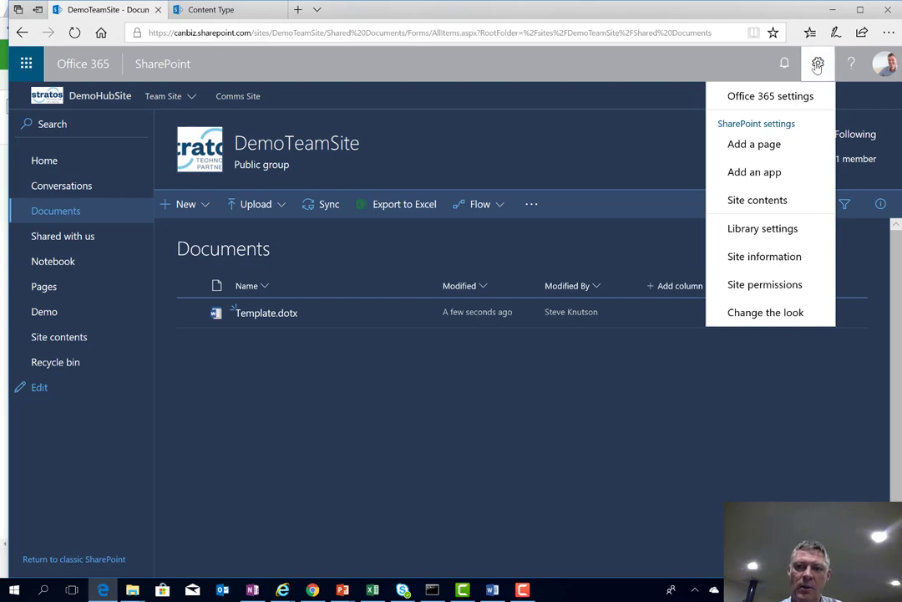
{"action": "left_click", "coordinate": [751, 233]}
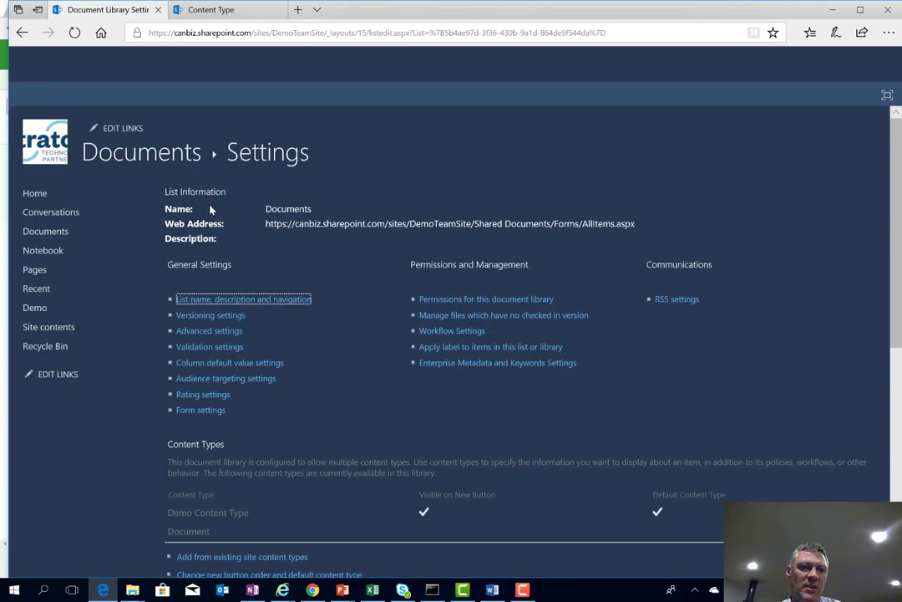
{"action": "left_click", "coordinate": [205, 332]}
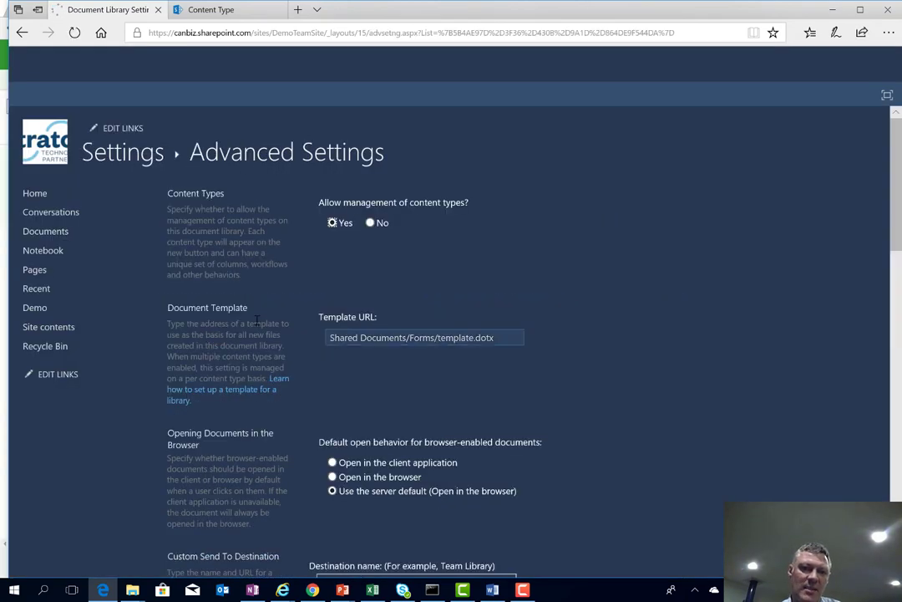
{"action": "left_click", "coordinate": [332, 222]}
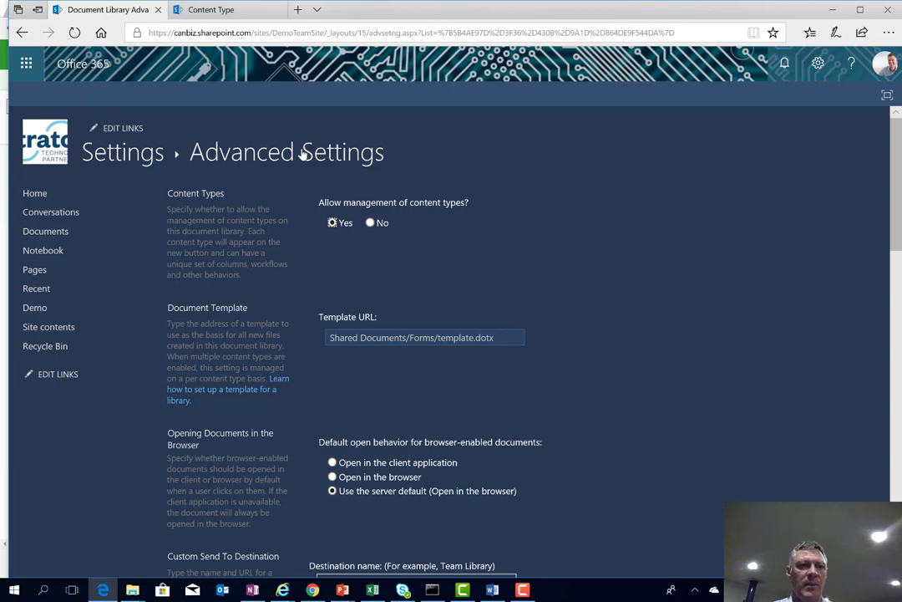
{"action": "key", "text": "alt+Left"}
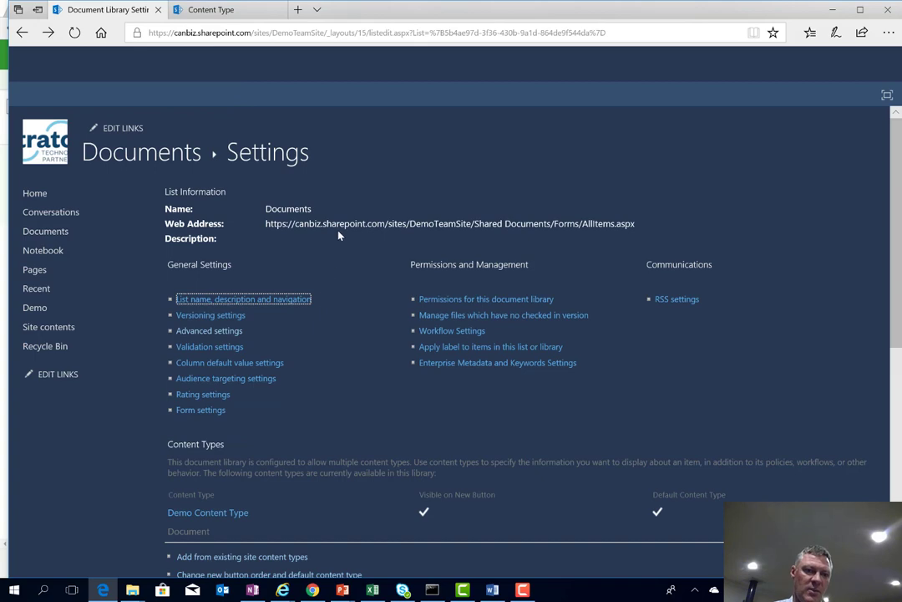
From Site settings, go to Site content types and start a new site content type
{"action": "left_click", "coordinate": [210, 9]}
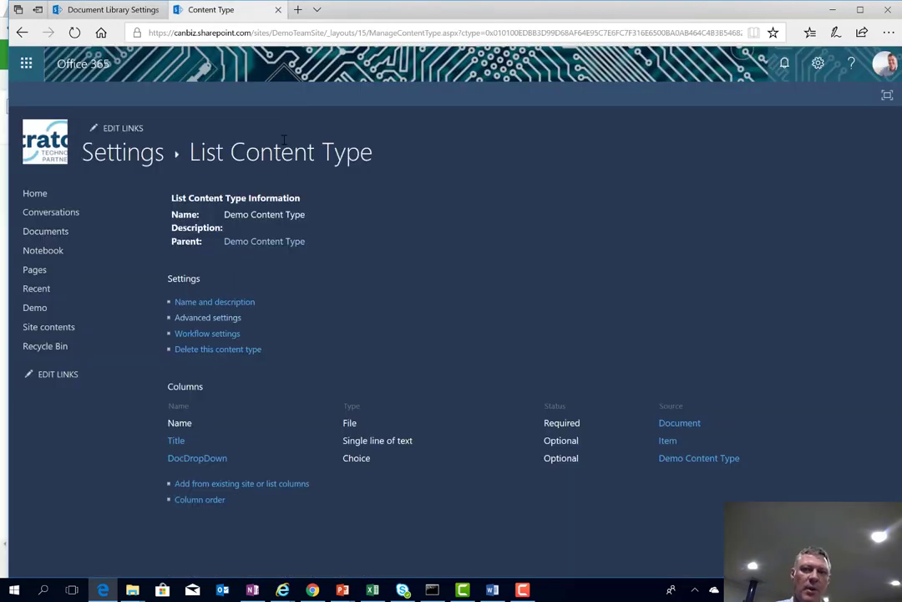
{"action": "left_click", "coordinate": [818, 63]}
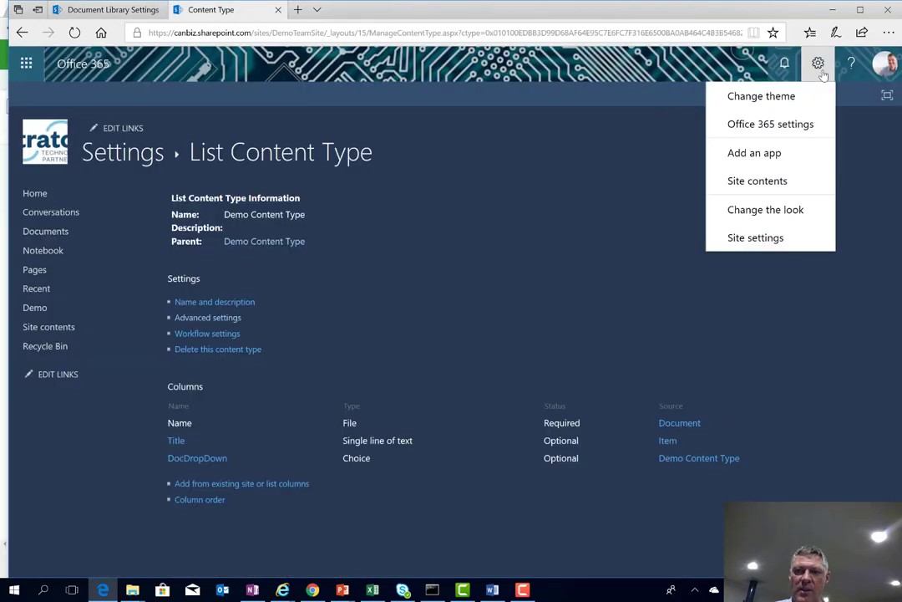
{"action": "left_click", "coordinate": [752, 238]}
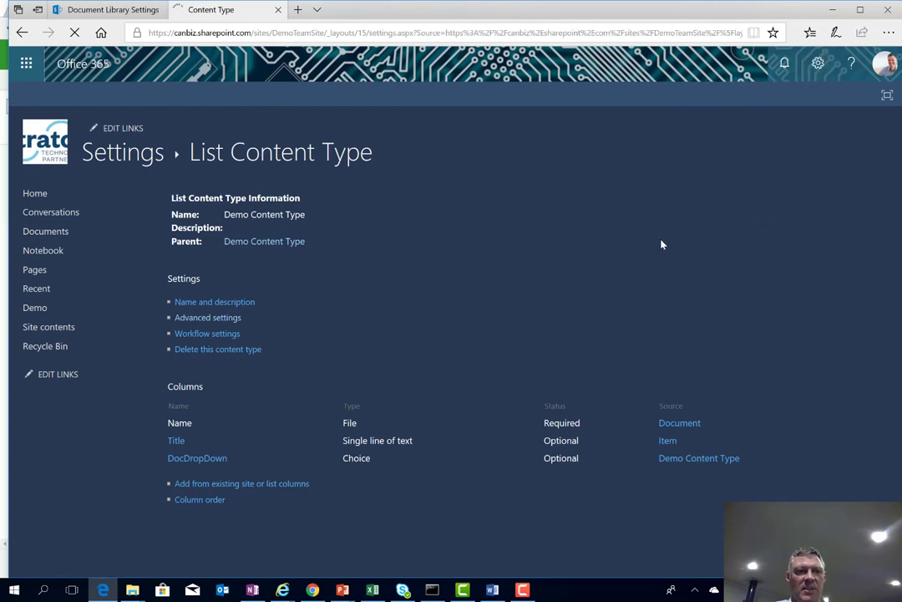
{"action": "left_click", "coordinate": [463, 223]}
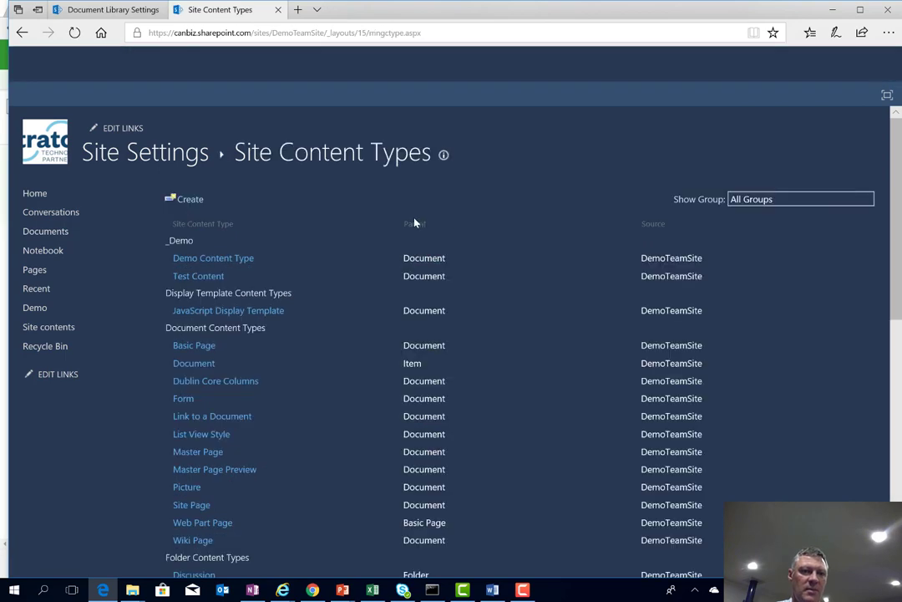
{"action": "left_click", "coordinate": [190, 200]}
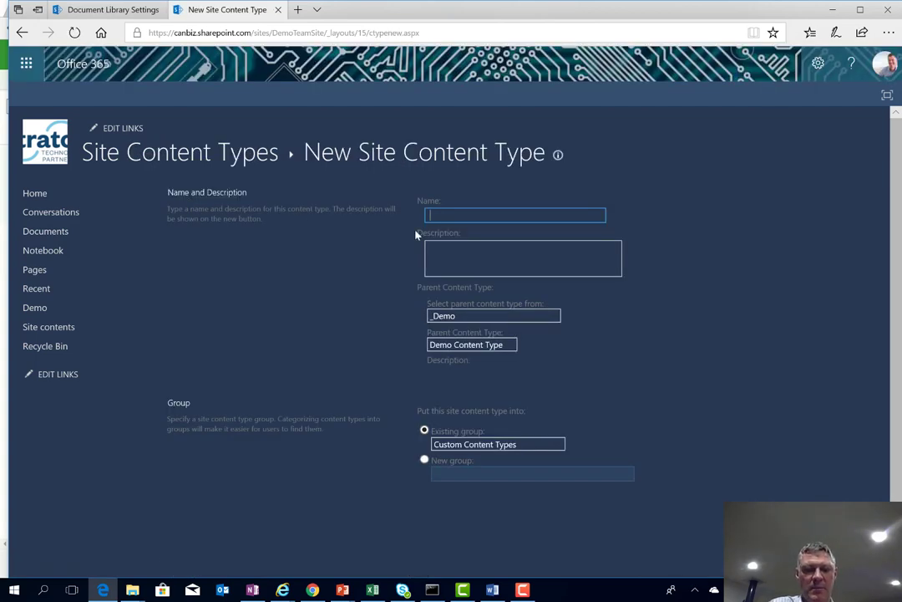
Create content type 'Demo' with parent Document (Document Content Types) in the existing group _Demo
{"action": "type", "text": "Demo"}
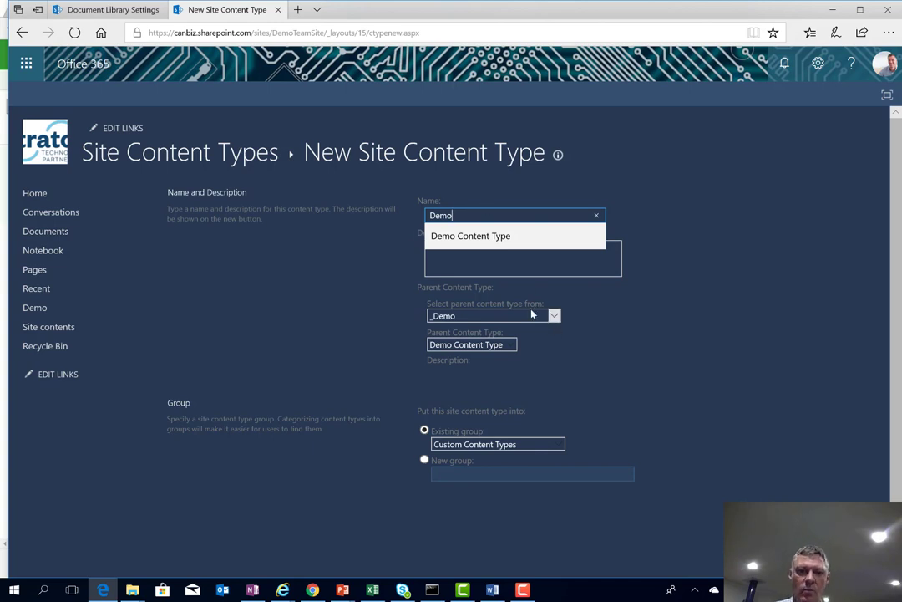
{"action": "left_click", "coordinate": [625, 302]}
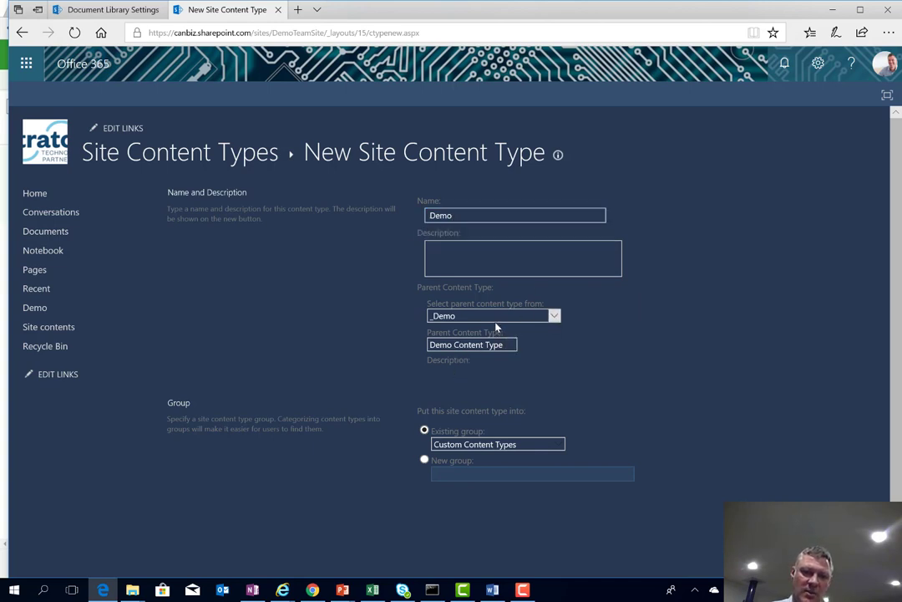
{"action": "left_click", "coordinate": [496, 321]}
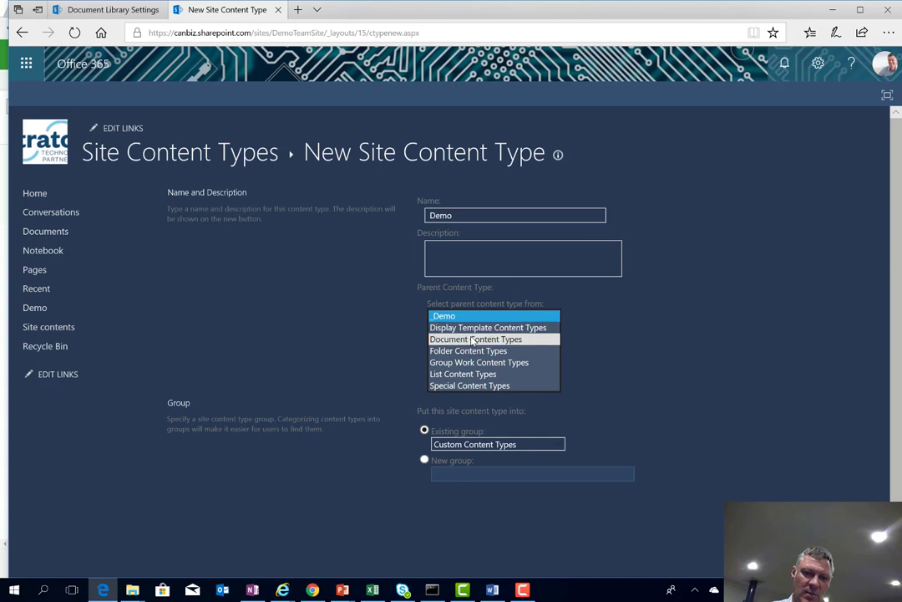
{"action": "left_click", "coordinate": [472, 339]}
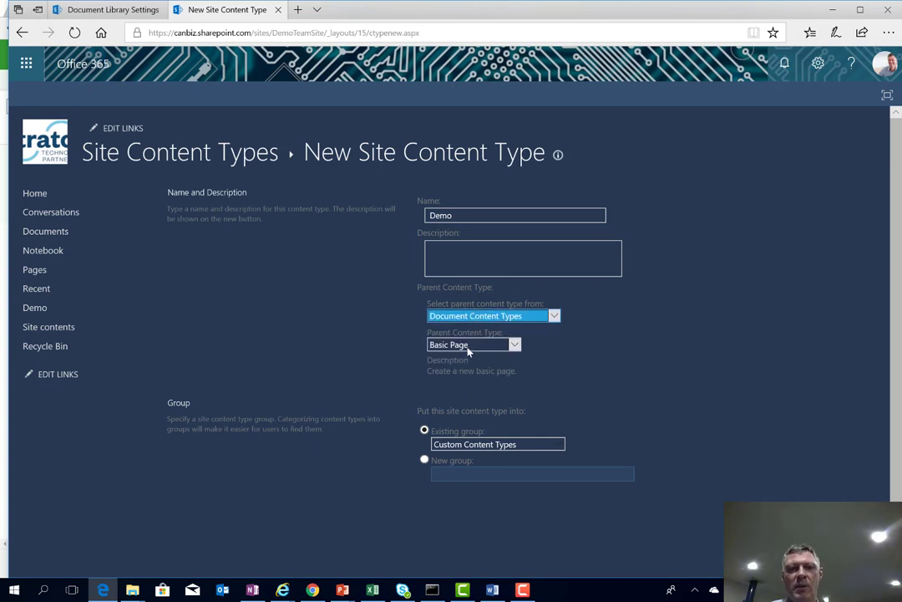
{"action": "left_click", "coordinate": [469, 352]}
{"action": "left_click", "coordinate": [464, 355]}
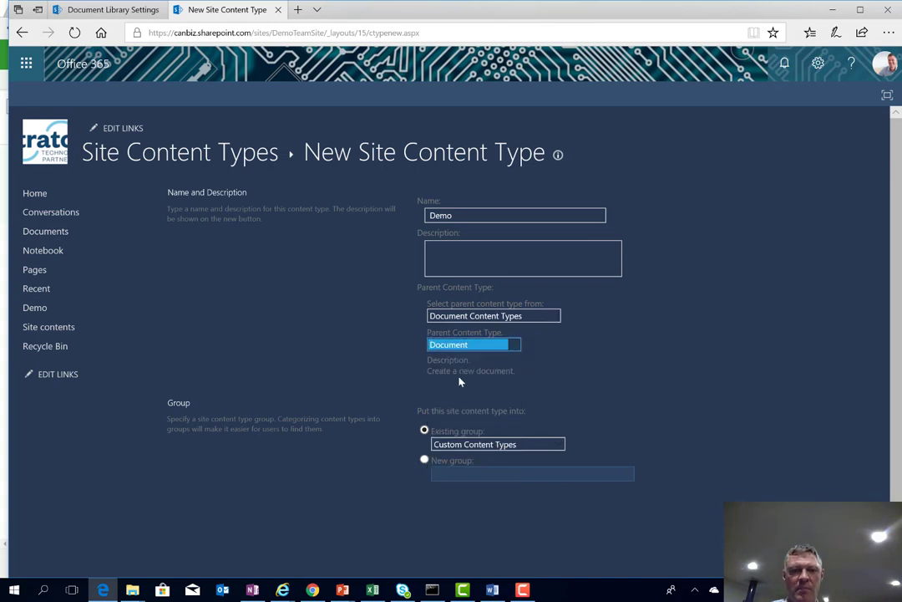
{"action": "left_click", "coordinate": [509, 445]}
{"action": "left_click", "coordinate": [480, 440]}
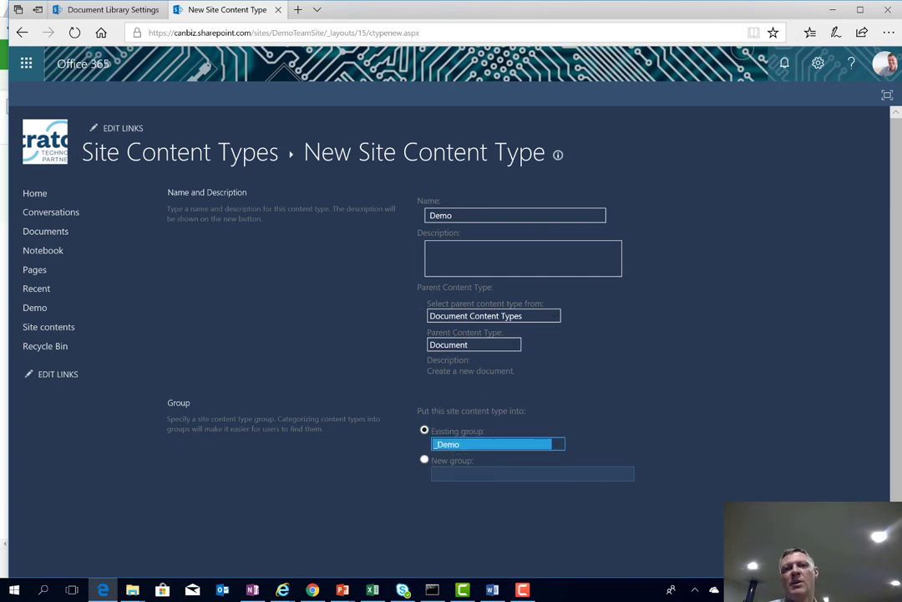
{"action": "key", "text": "Return"}
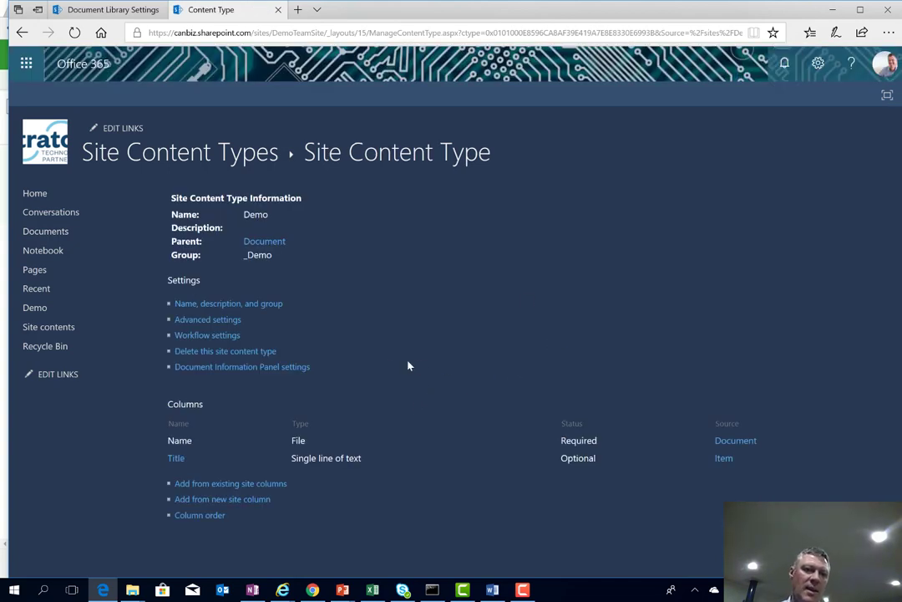
Add the existing DocDropDown site column to the Demo content type
{"action": "left_click", "coordinate": [226, 486]}
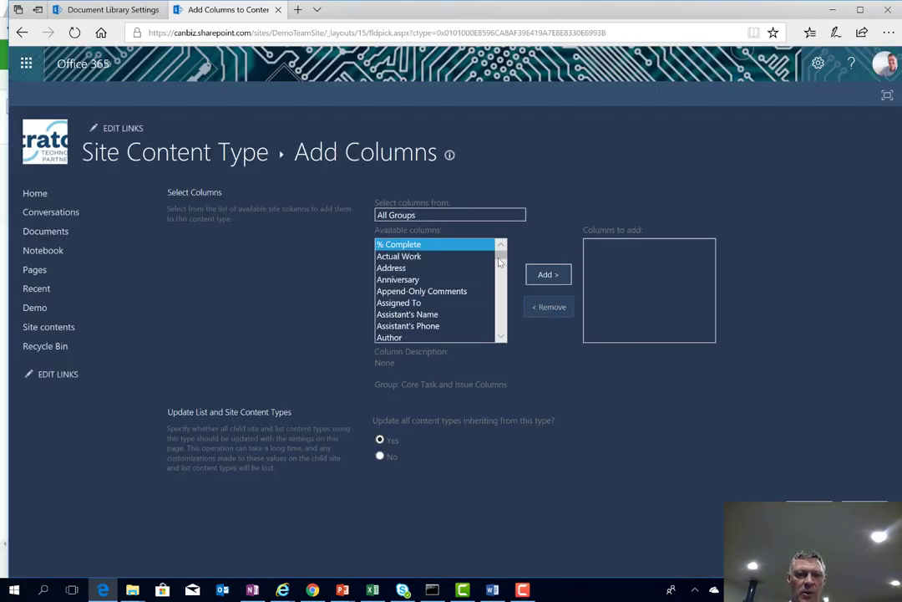
{"action": "mouse_move", "coordinate": [499, 259]}
{"action": "left_mouse_down"}
{"action": "mouse_move", "coordinate": [502, 282]}
{"action": "mouse_move", "coordinate": [500, 267]}
{"action": "left_mouse_up"}
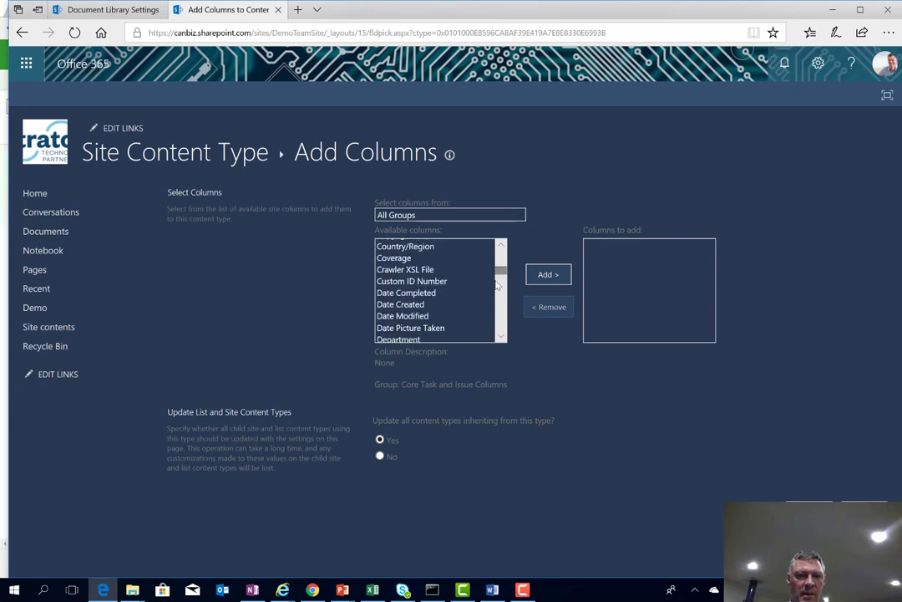
{"action": "left_click", "coordinate": [503, 338]}
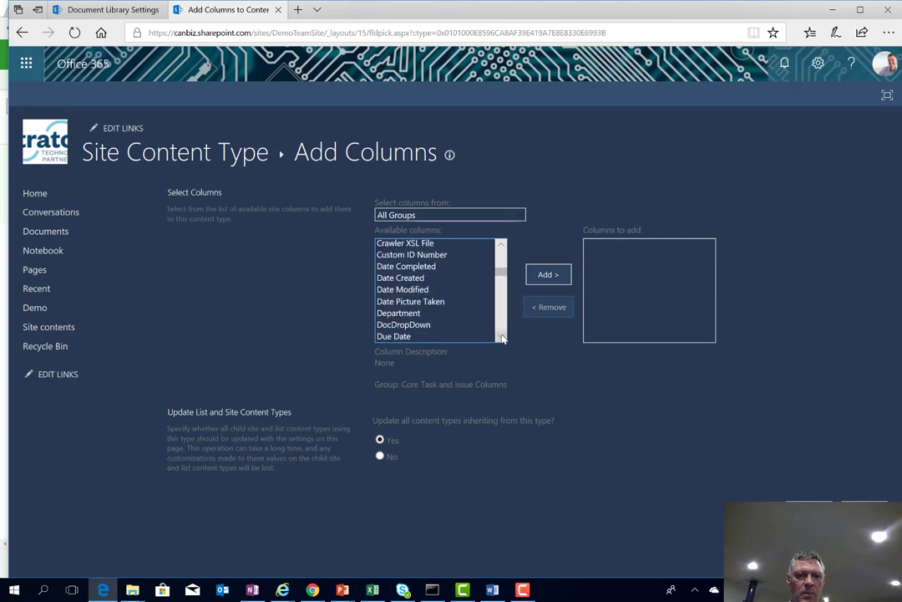
{"action": "left_click", "coordinate": [401, 324]}
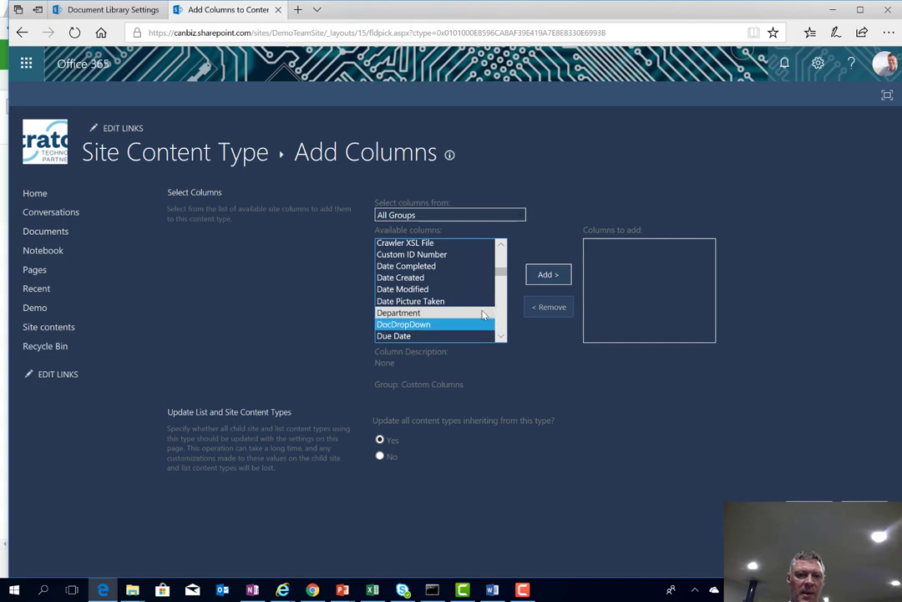
{"action": "left_click", "coordinate": [552, 276]}
{"action": "left_click", "coordinate": [798, 506]}
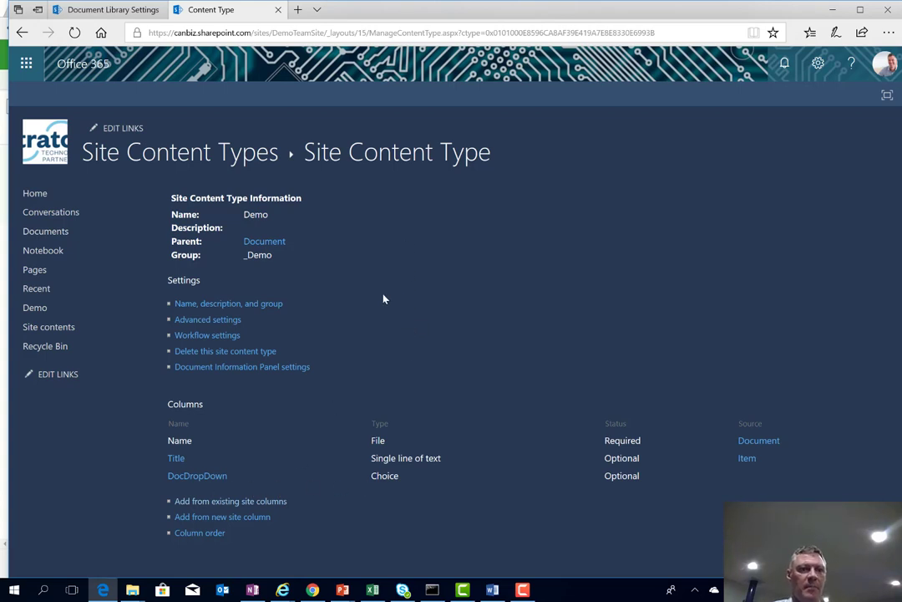
Add the Demo site content type to the Documents library and go back to its file list
{"action": "left_click", "coordinate": [108, 9]}
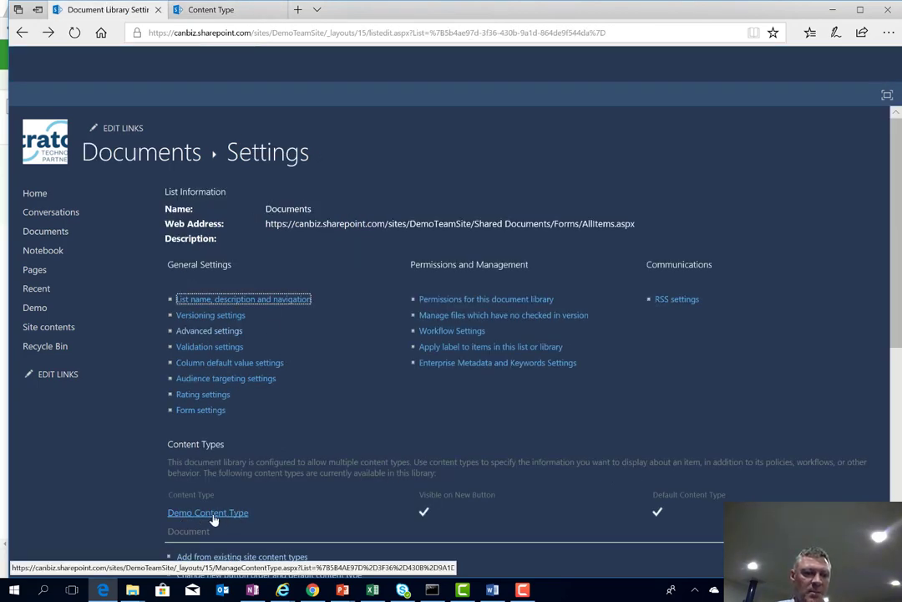
{"action": "scroll", "coordinate": [215, 485], "scroll_direction": "down", "scroll_amount": 2}
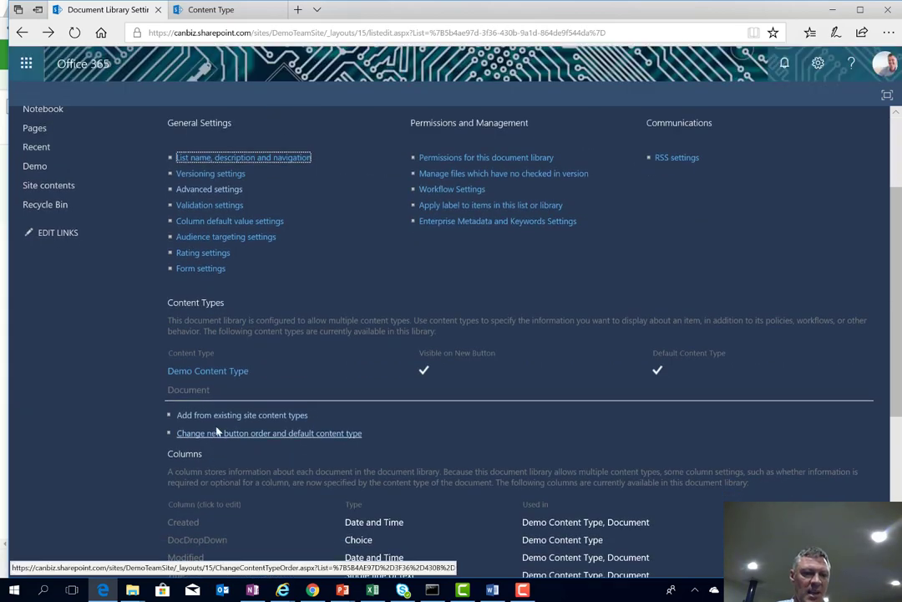
{"action": "left_click", "coordinate": [219, 416]}
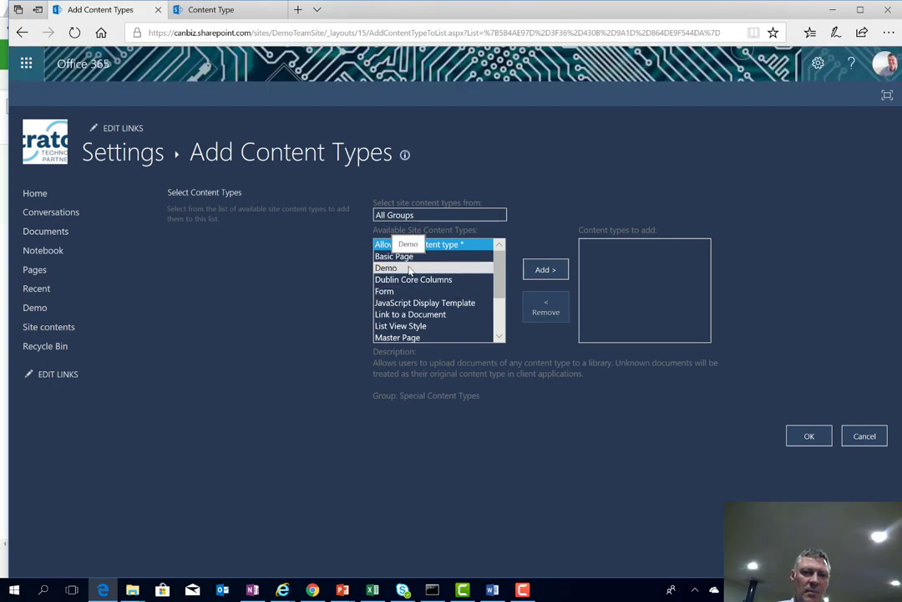
{"action": "left_click", "coordinate": [409, 267]}
{"action": "left_click", "coordinate": [543, 269]}
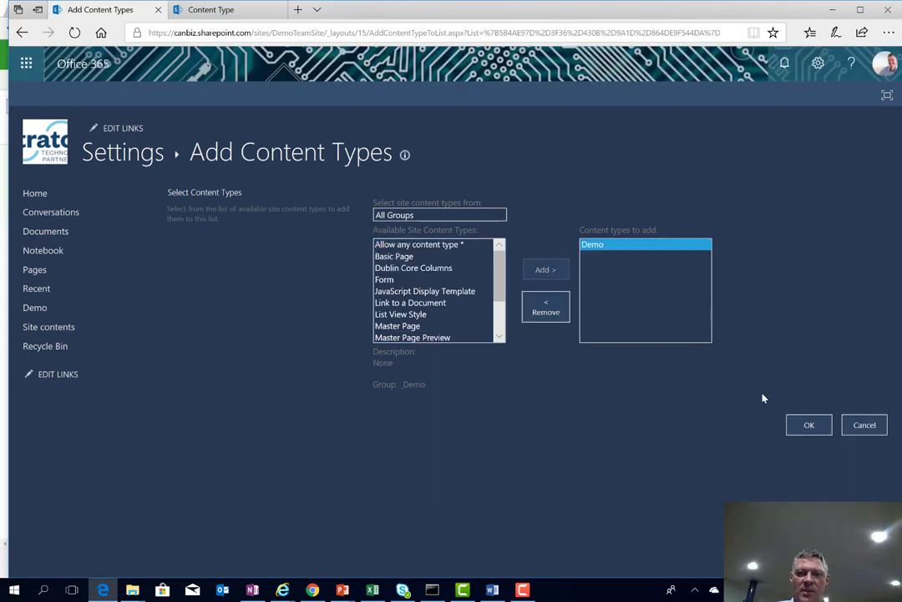
{"action": "left_click", "coordinate": [805, 424]}
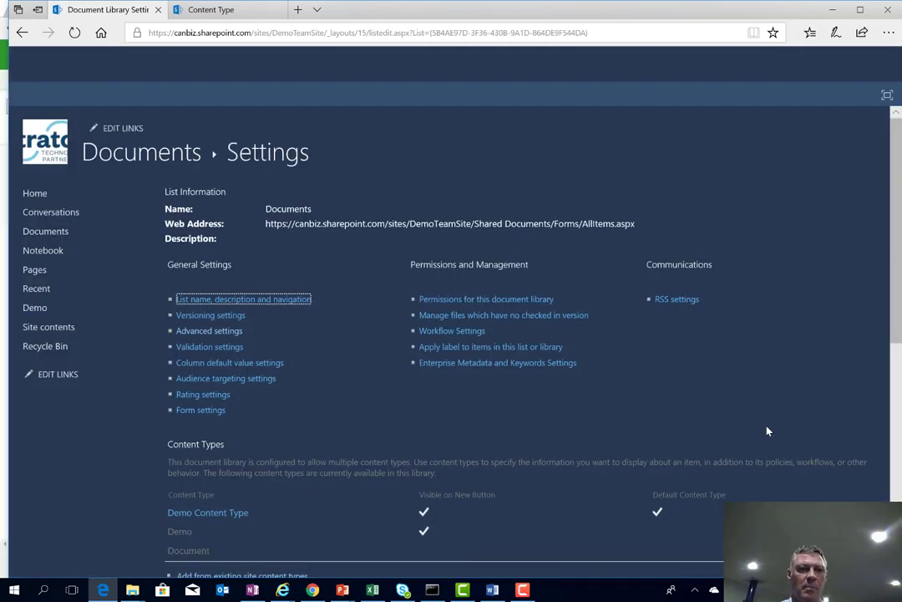
{"action": "left_click", "coordinate": [183, 159]}
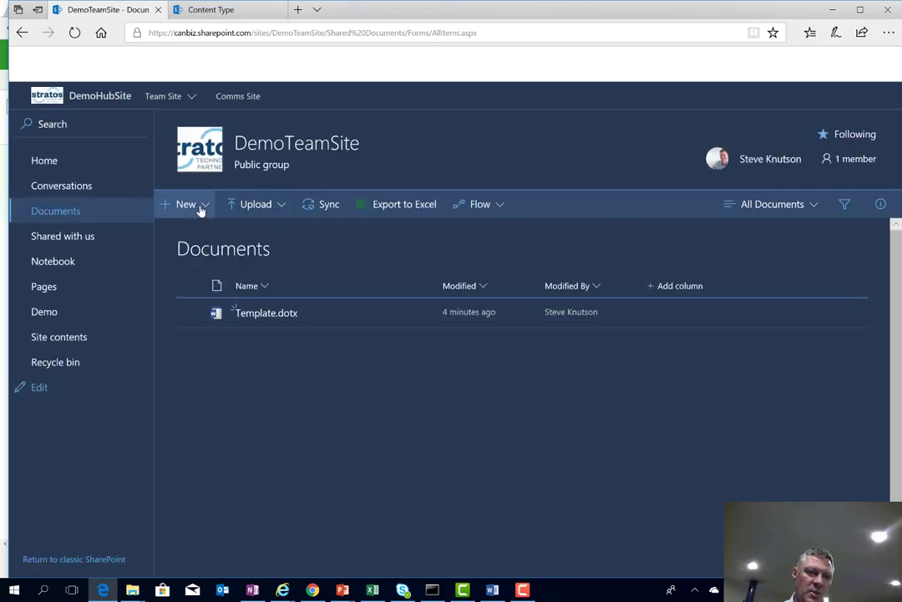
Create a new Demo-type document in Word Online and return to Shared Documents
{"action": "left_click", "coordinate": [199, 209]}
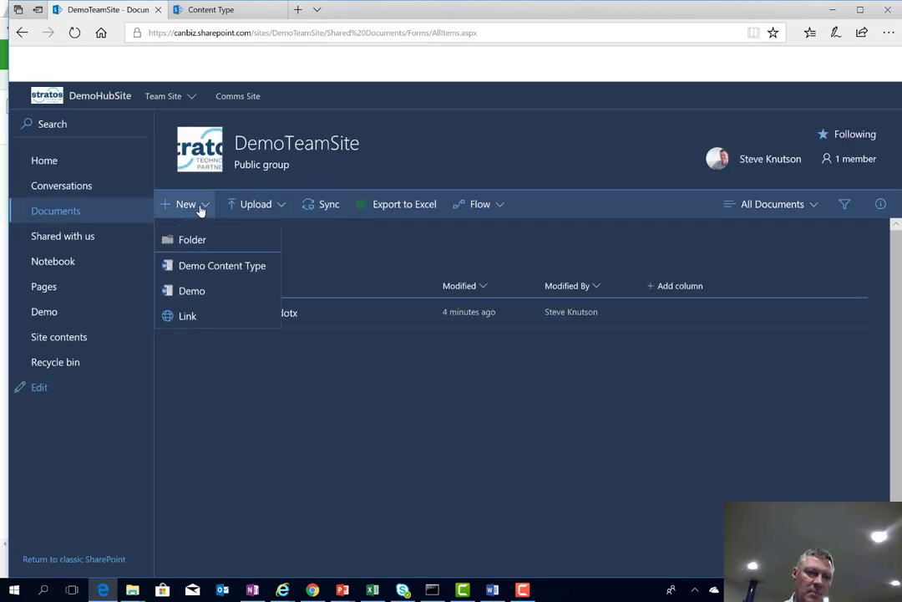
{"action": "left_click", "coordinate": [190, 290]}
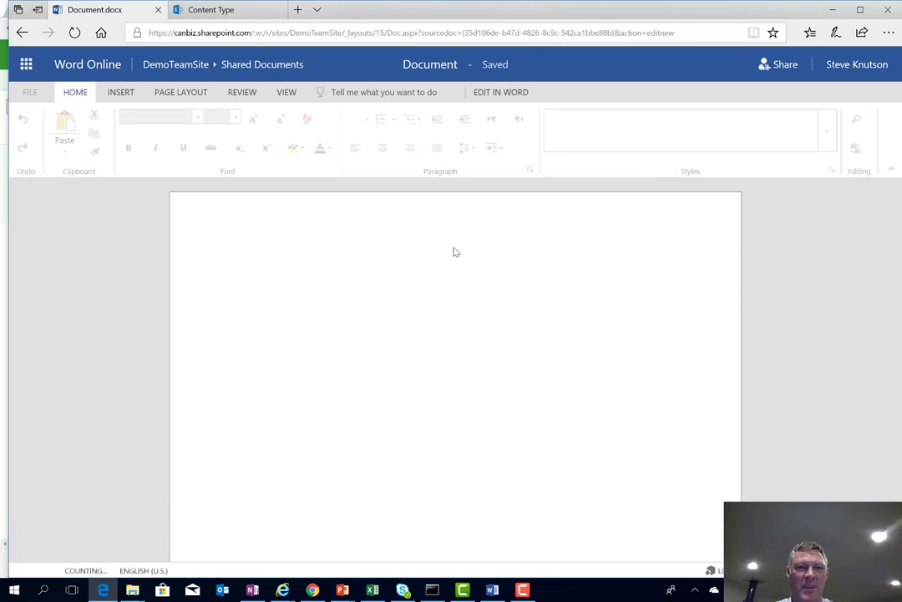
{"action": "left_click", "coordinate": [246, 65]}
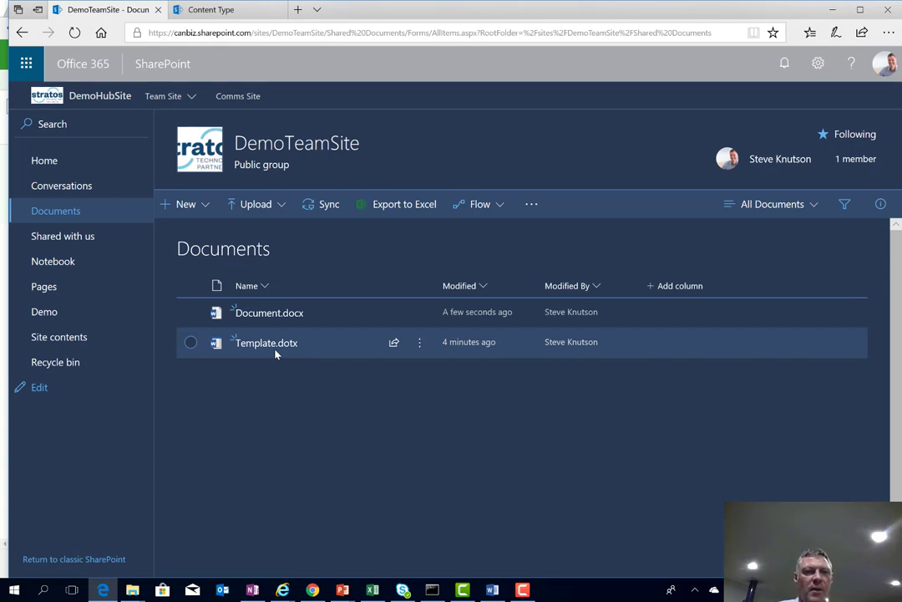
Set Template.dotx's content type to Demo in its details pane, then close the pane
{"action": "mouse_move", "coordinate": [275, 353]}
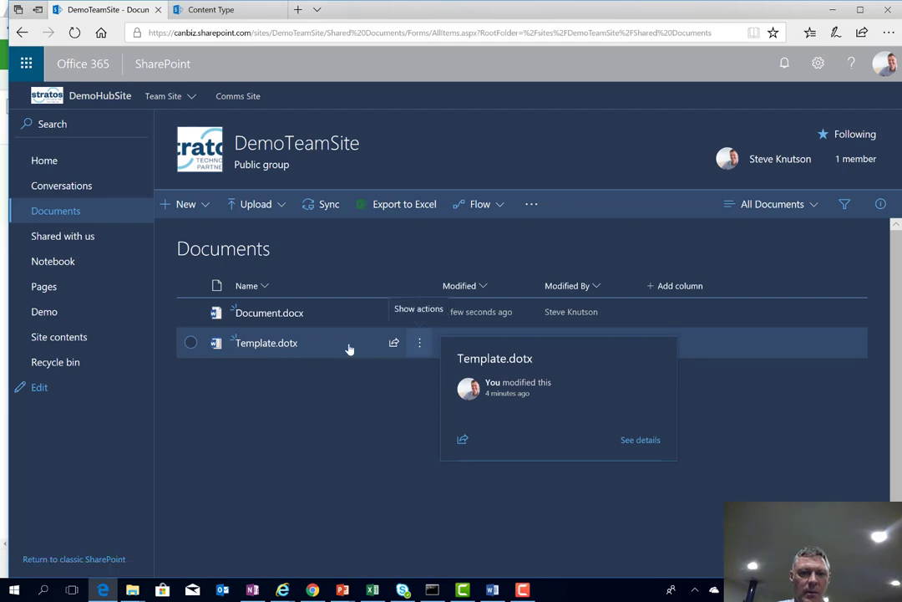
{"action": "left_click", "coordinate": [326, 348]}
{"action": "right_click", "coordinate": [326, 348]}
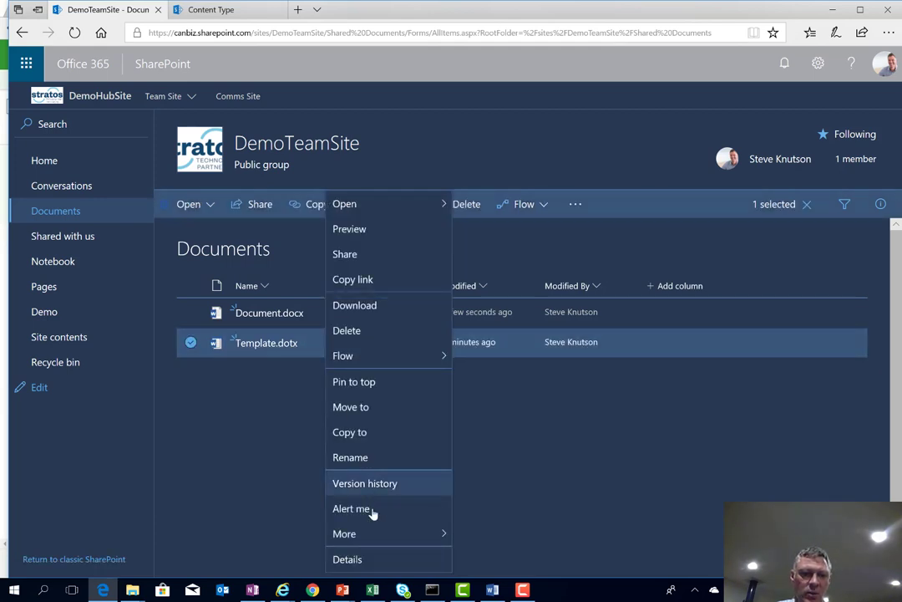
{"action": "left_click", "coordinate": [355, 559]}
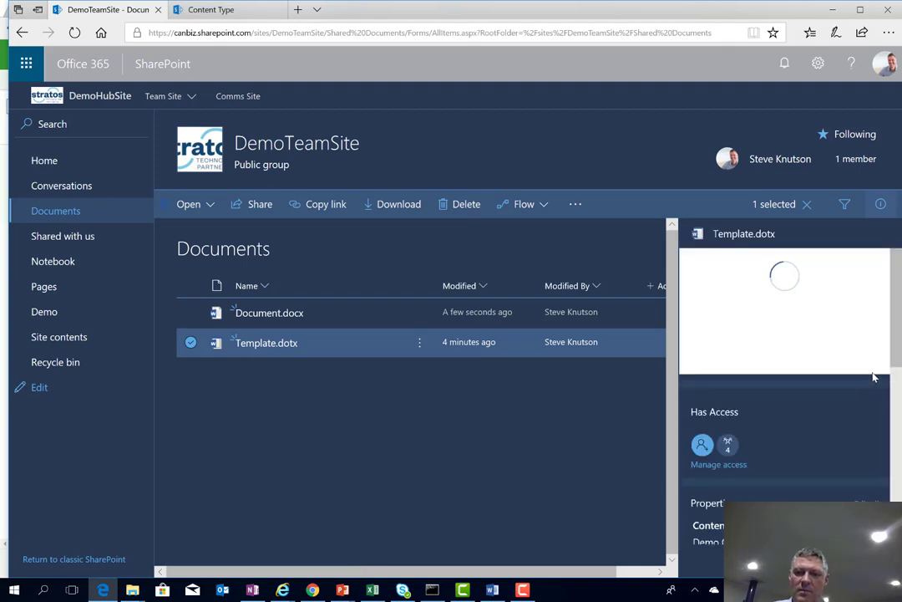
{"action": "scroll", "coordinate": [895, 360], "scroll_direction": "down", "scroll_amount": 3}
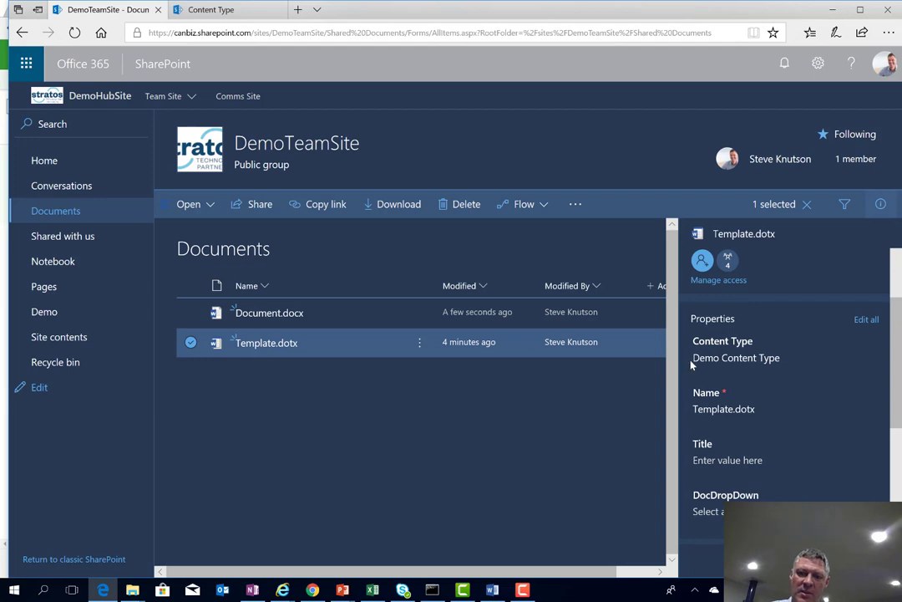
{"action": "left_click", "coordinate": [744, 359]}
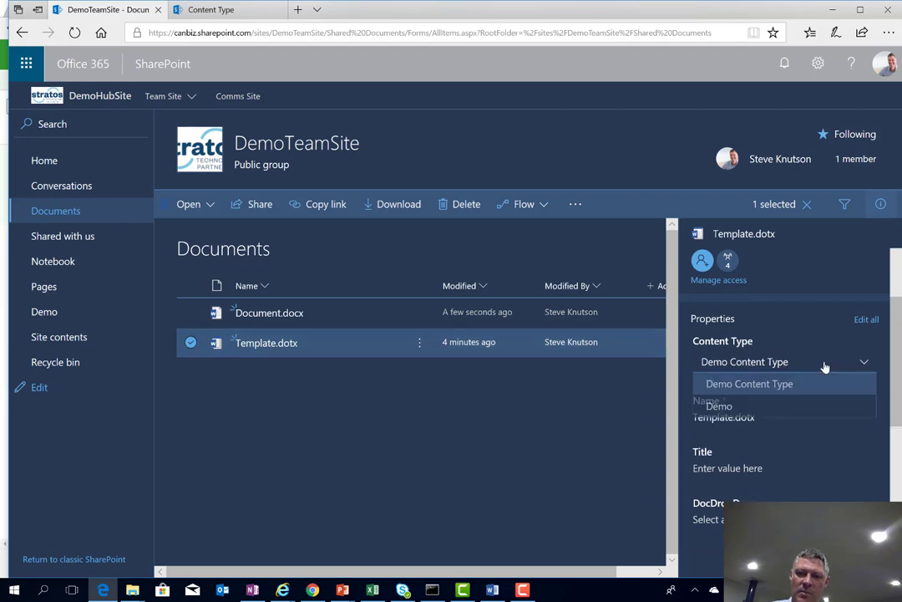
{"action": "left_click", "coordinate": [735, 408]}
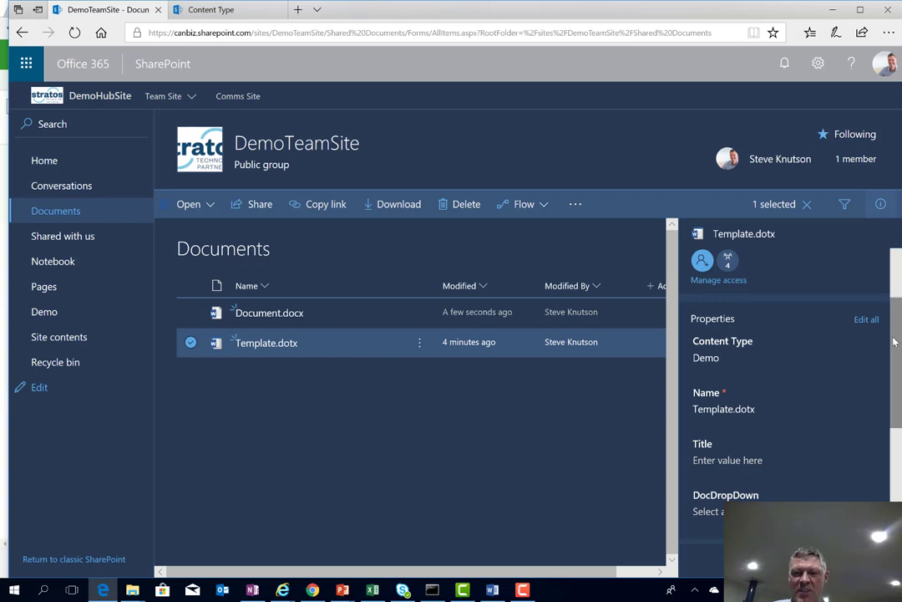
{"action": "scroll", "coordinate": [884, 354], "scroll_direction": "down", "scroll_amount": 5}
{"action": "scroll", "coordinate": [884, 493], "scroll_direction": "up", "scroll_amount": 10}
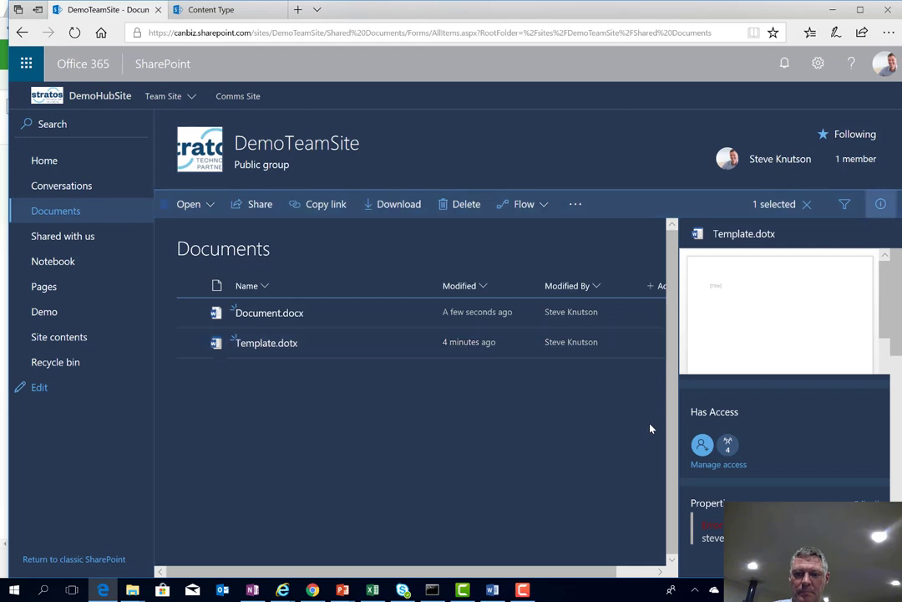
{"action": "left_click", "coordinate": [594, 426]}
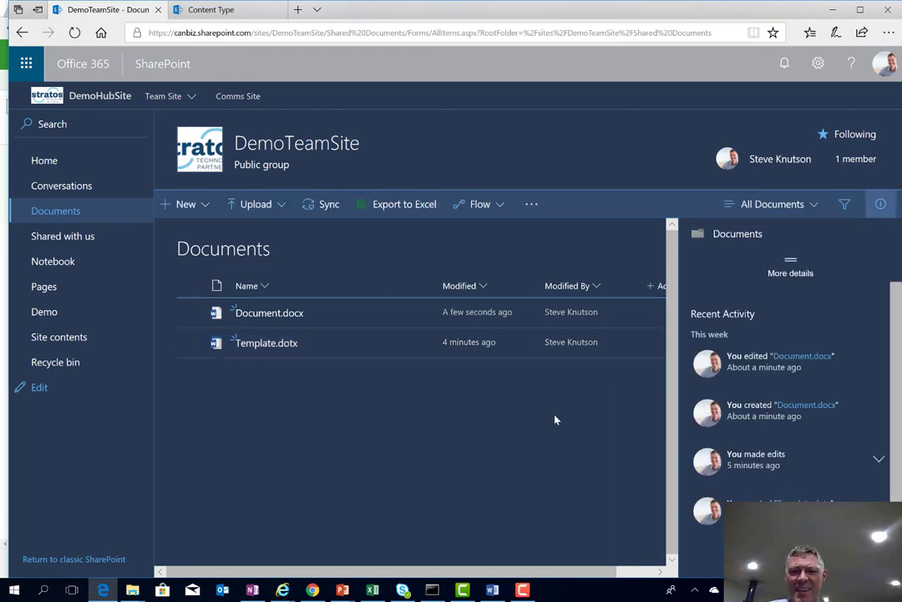
{"action": "left_click", "coordinate": [882, 206]}
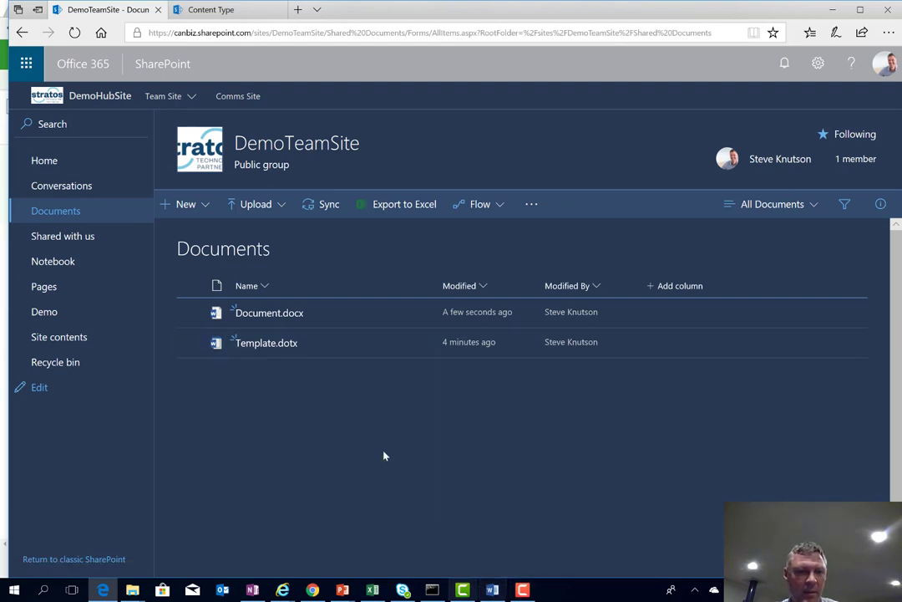
Open Template.dotx in desktop Word
{"action": "right_click", "coordinate": [272, 351]}
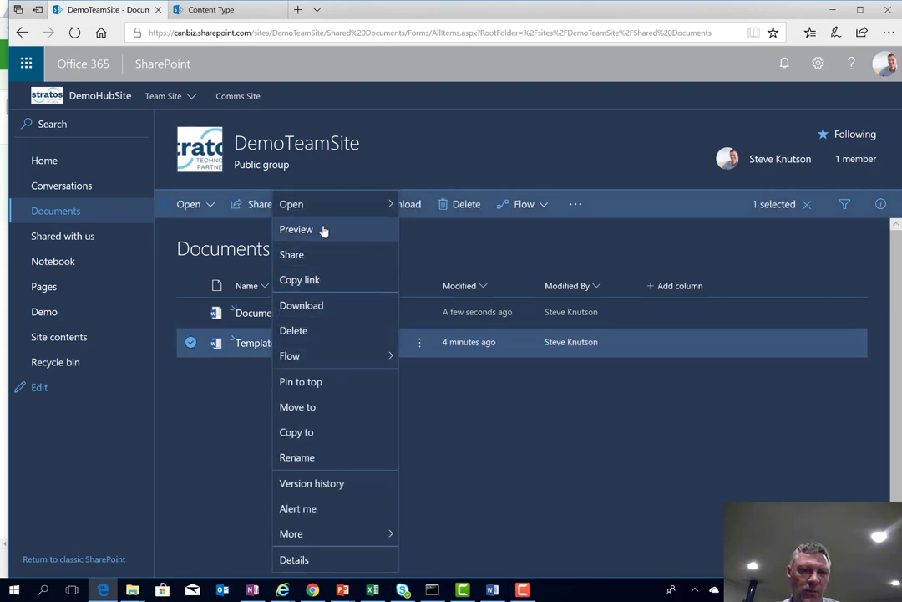
{"action": "mouse_move", "coordinate": [326, 209]}
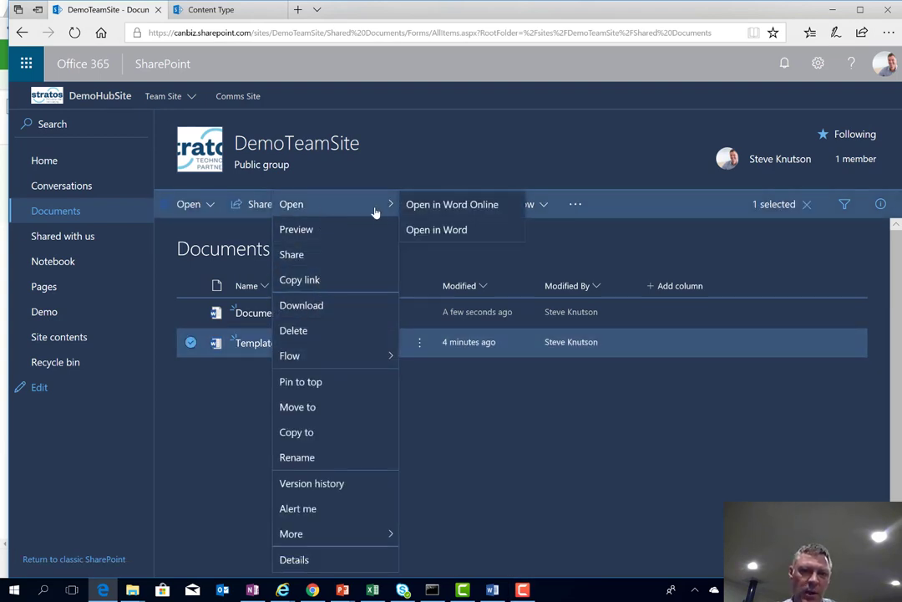
{"action": "left_click", "coordinate": [432, 230]}
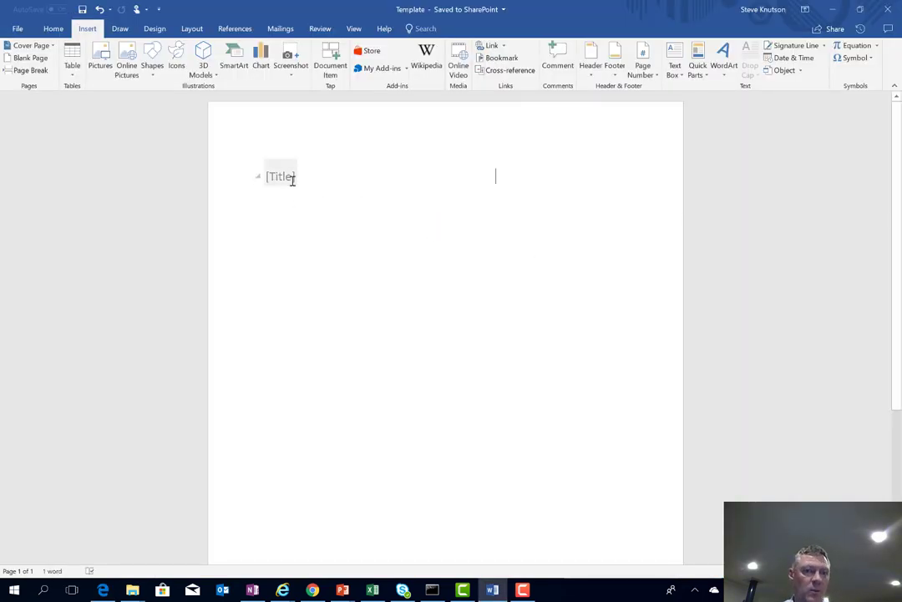
Insert the DocDropDown document property beside [Title], save the template to SharePoint, and minimize Word
{"action": "scroll", "coordinate": [334, 242], "scroll_direction": "down", "scroll_amount": 4}
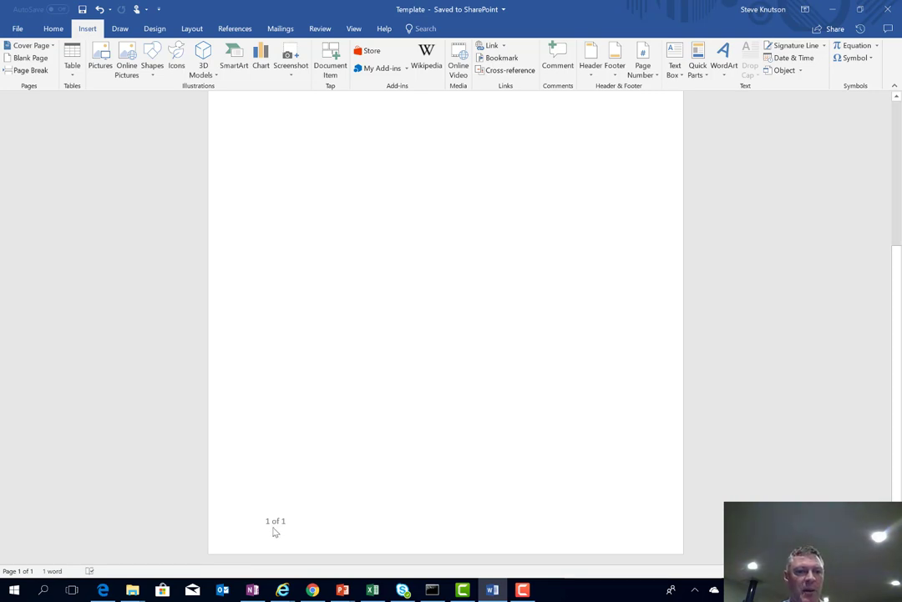
{"action": "scroll", "coordinate": [389, 448], "scroll_direction": "up", "scroll_amount": 3}
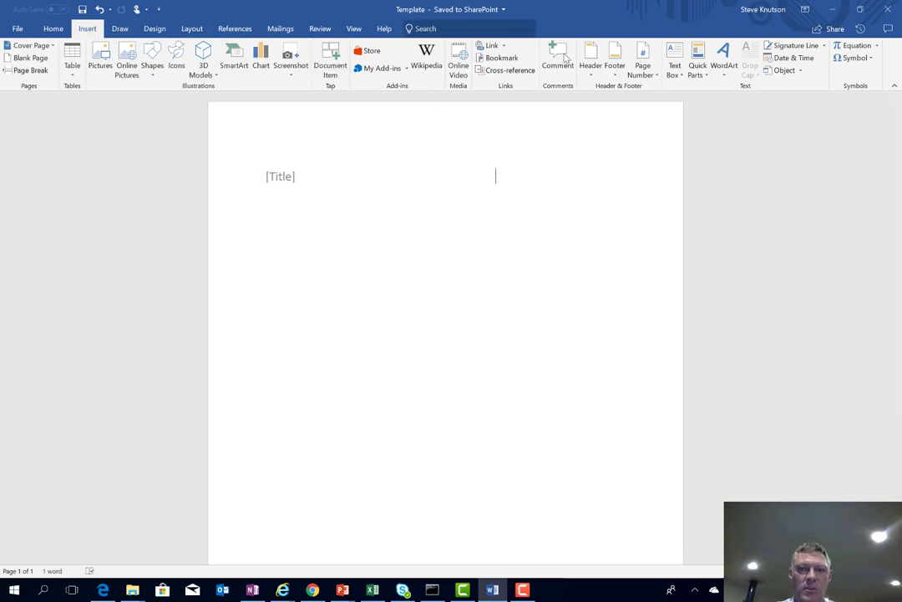
{"action": "left_click", "coordinate": [708, 76]}
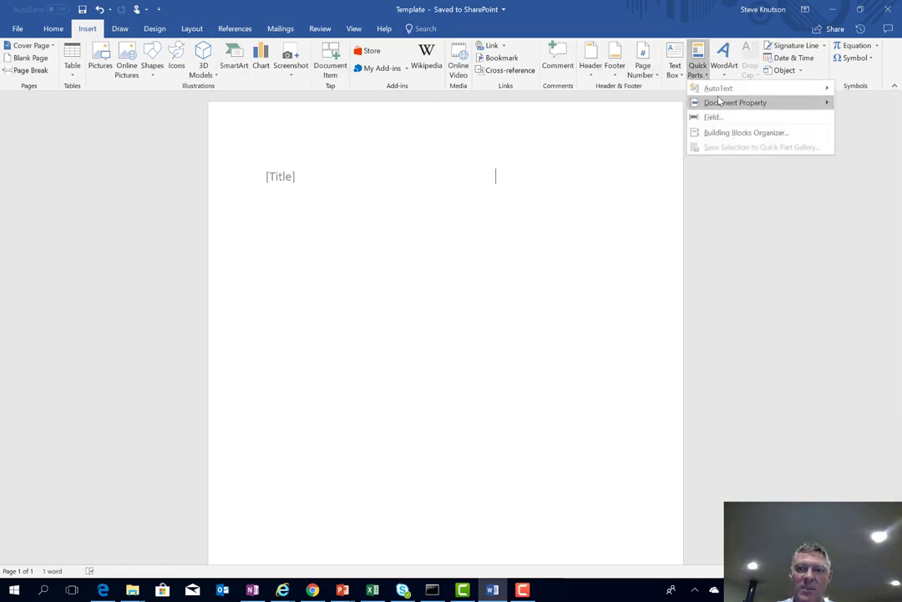
{"action": "mouse_move", "coordinate": [721, 107]}
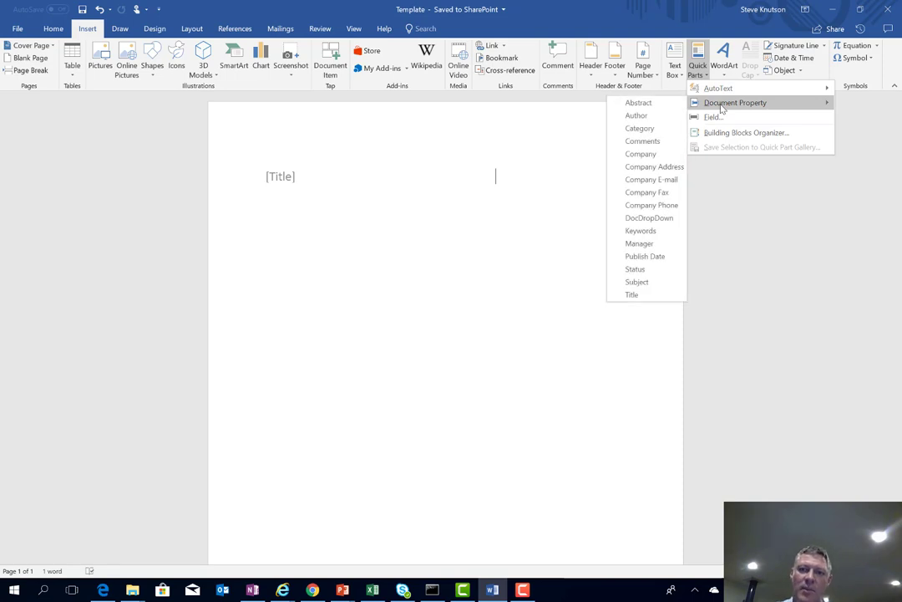
{"action": "left_click", "coordinate": [676, 219]}
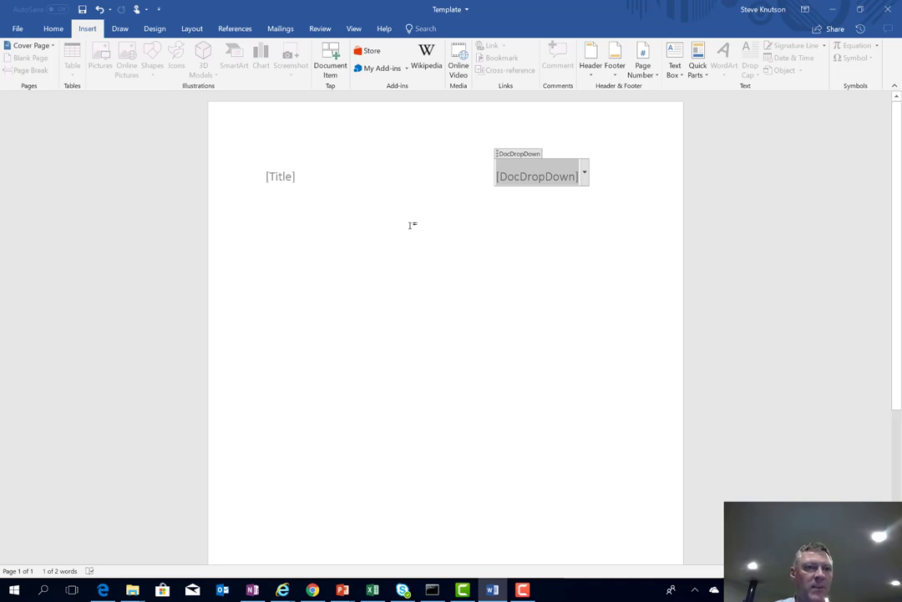
{"action": "left_click", "coordinate": [83, 10]}
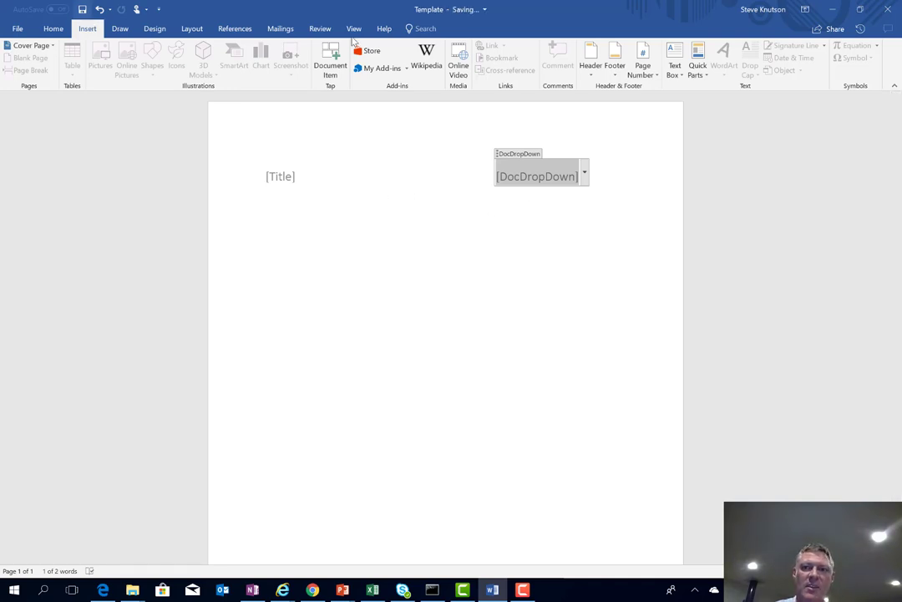
{"action": "left_click", "coordinate": [835, 10]}
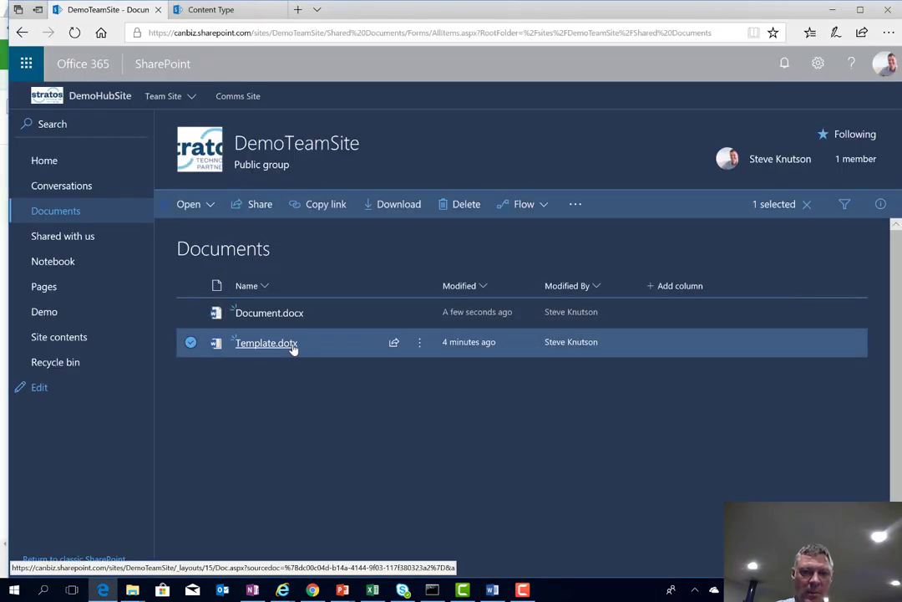
Reload the Documents library and check the local Downloads folder
{"action": "left_click", "coordinate": [193, 155]}
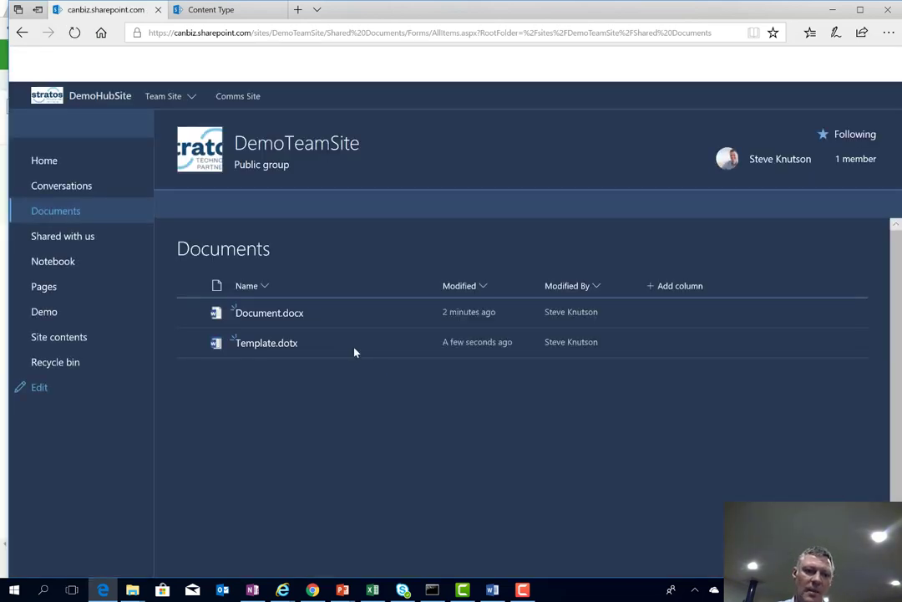
{"action": "left_click", "coordinate": [314, 345]}
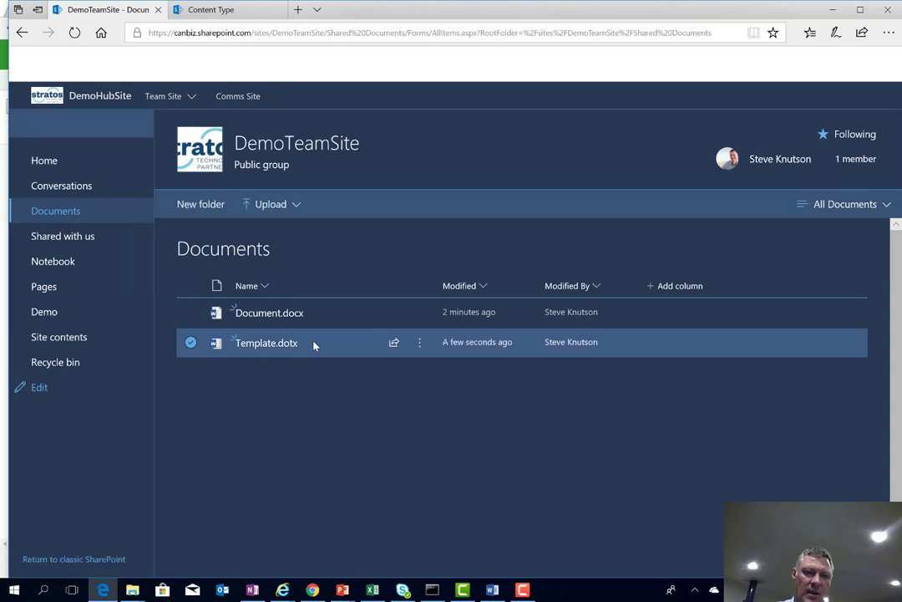
{"action": "right_click", "coordinate": [292, 345]}
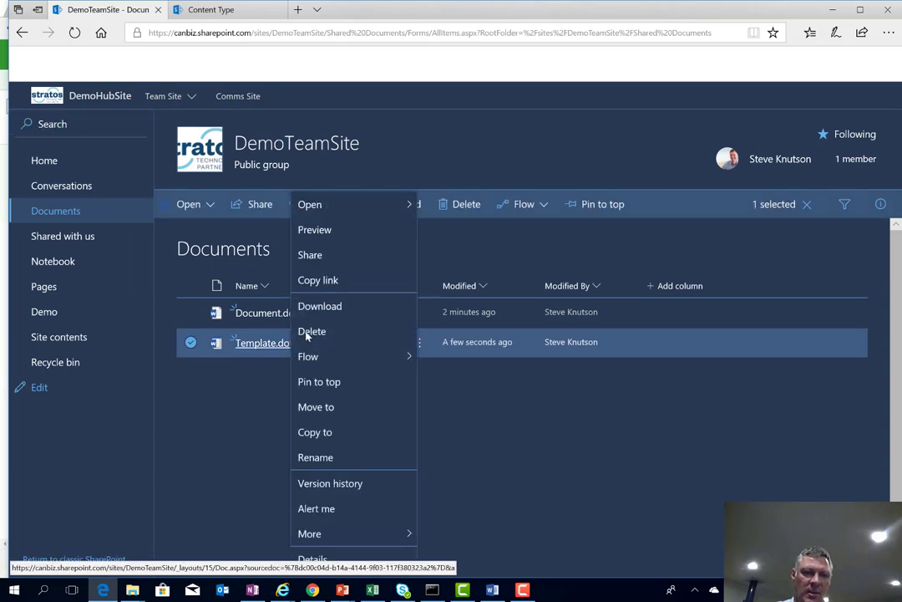
{"action": "left_click", "coordinate": [326, 315]}
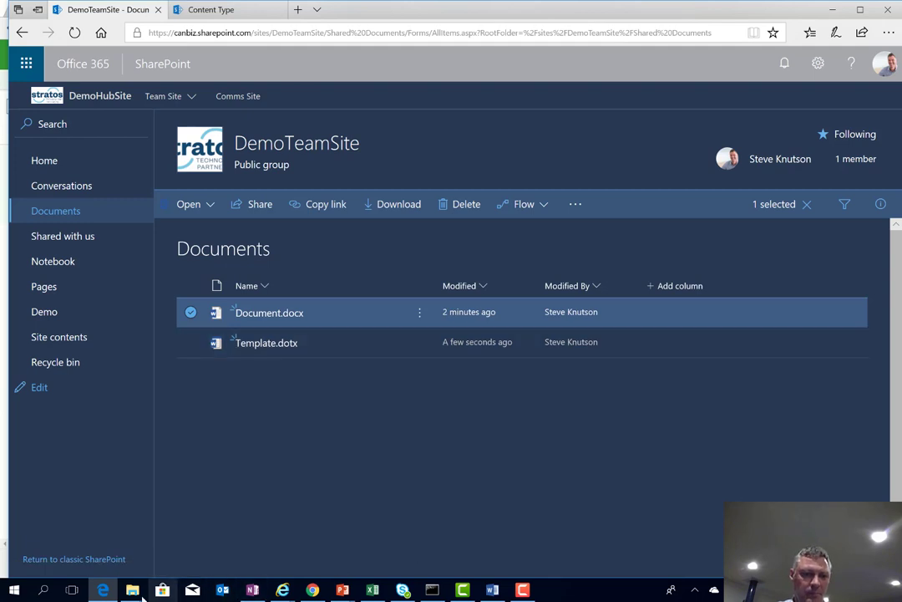
{"action": "mouse_move", "coordinate": [132, 590]}
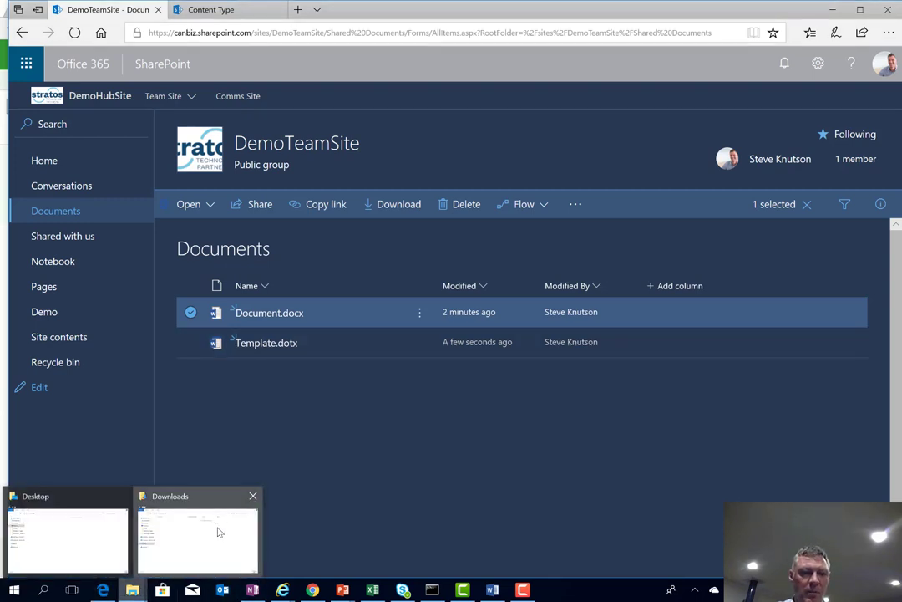
{"action": "left_click", "coordinate": [219, 527]}
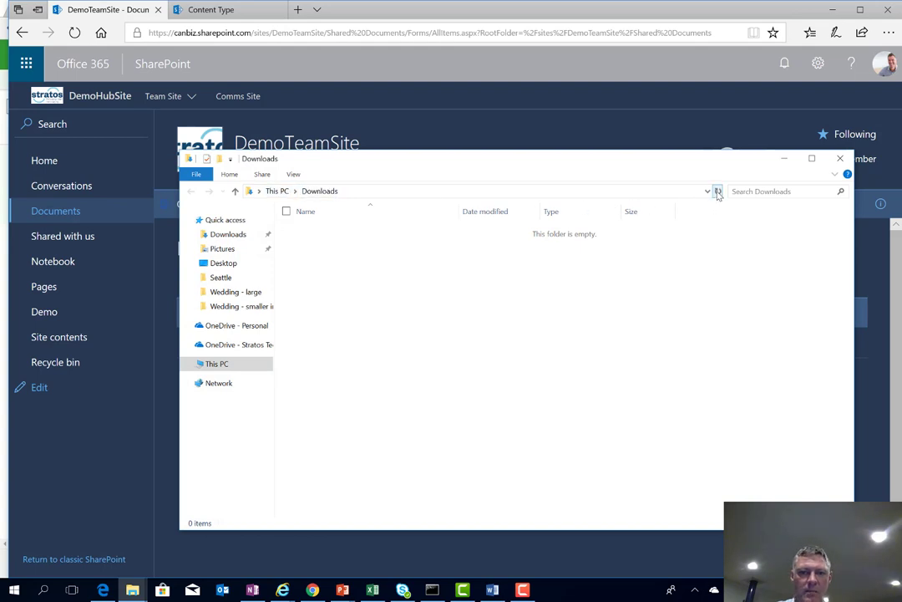
{"action": "left_click", "coordinate": [668, 112]}
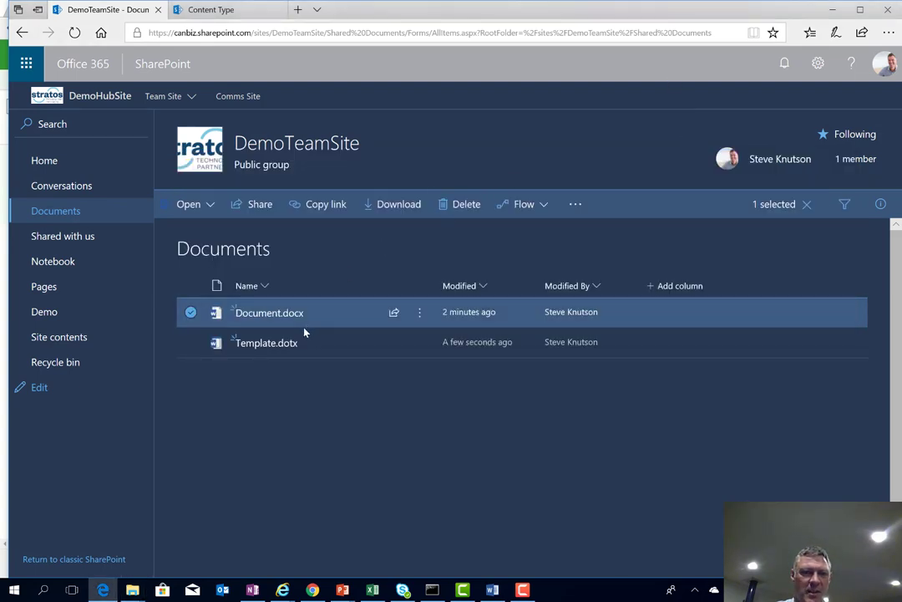
Download and save Template.dotx, view it in its folder, then return to the library
{"action": "right_click", "coordinate": [282, 347]}
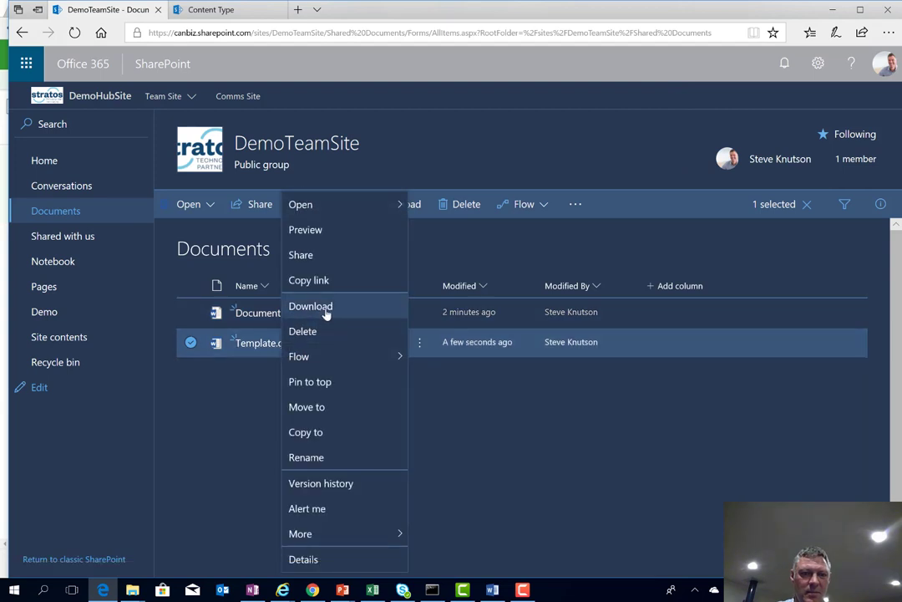
{"action": "left_click", "coordinate": [326, 313]}
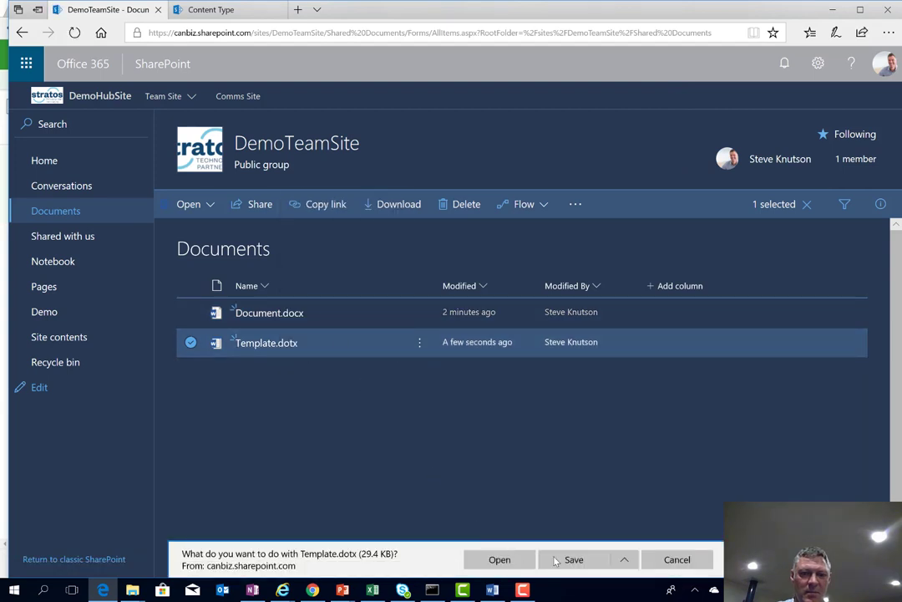
{"action": "left_click", "coordinate": [574, 560]}
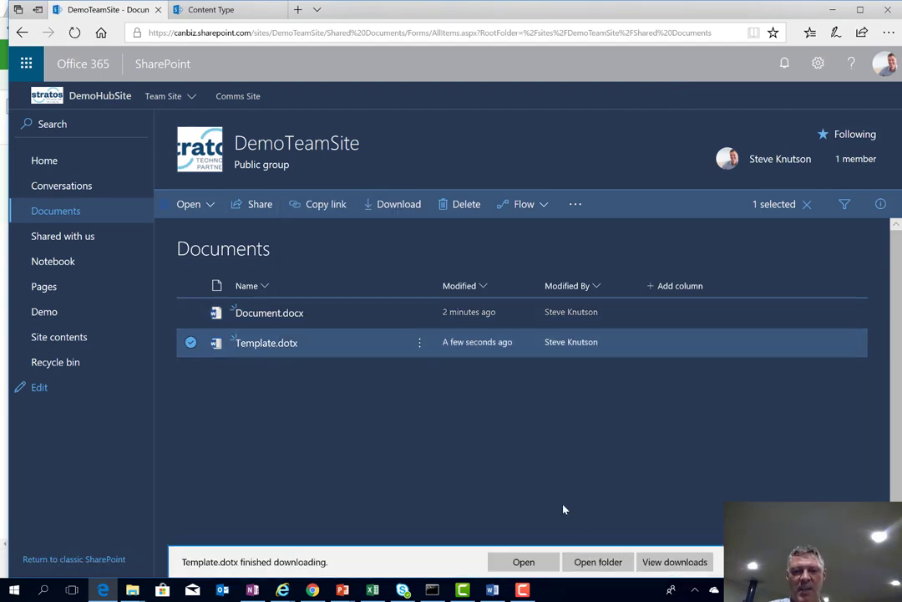
{"action": "left_click", "coordinate": [597, 561]}
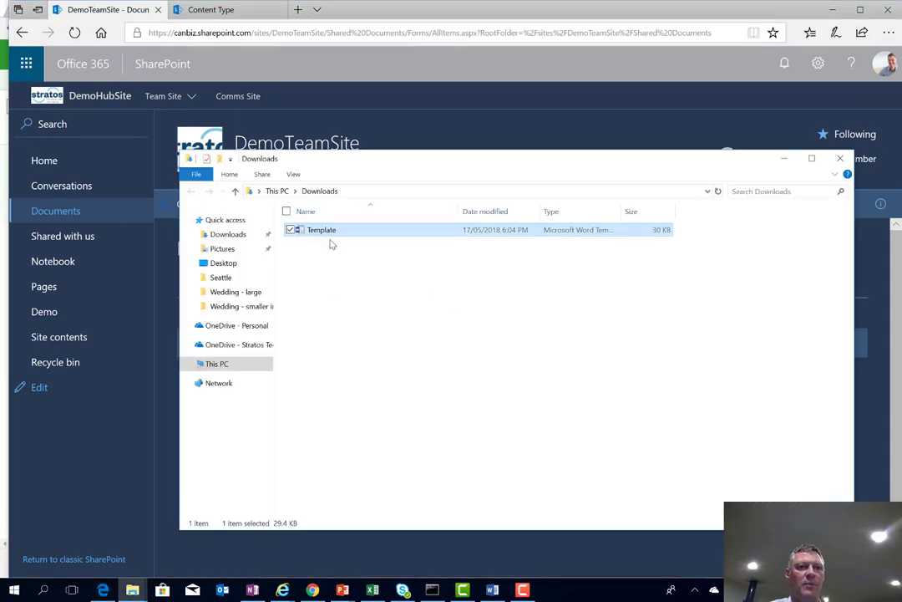
{"action": "left_click", "coordinate": [425, 70]}
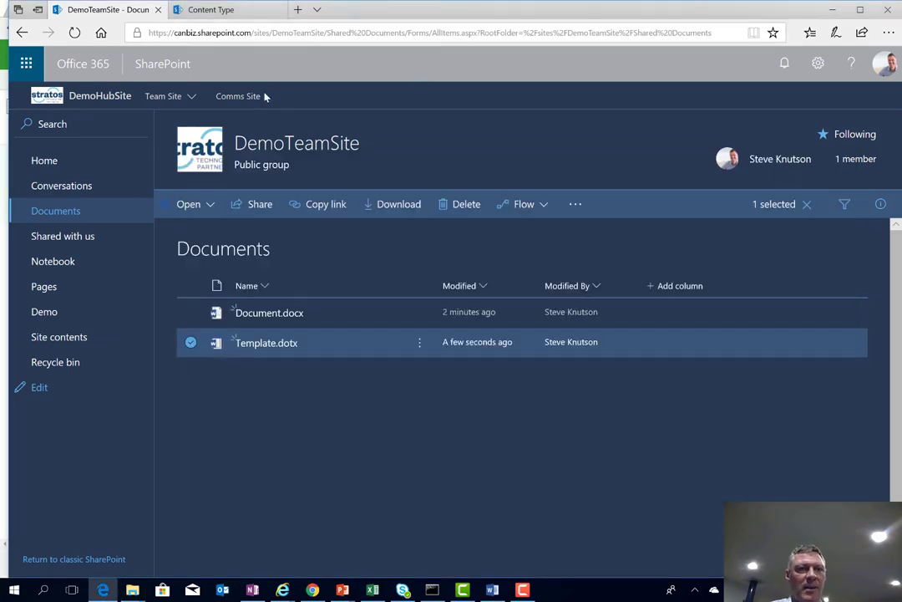
From the Documents library settings, open Advanced settings for its Demo content type
{"action": "left_click", "coordinate": [219, 9]}
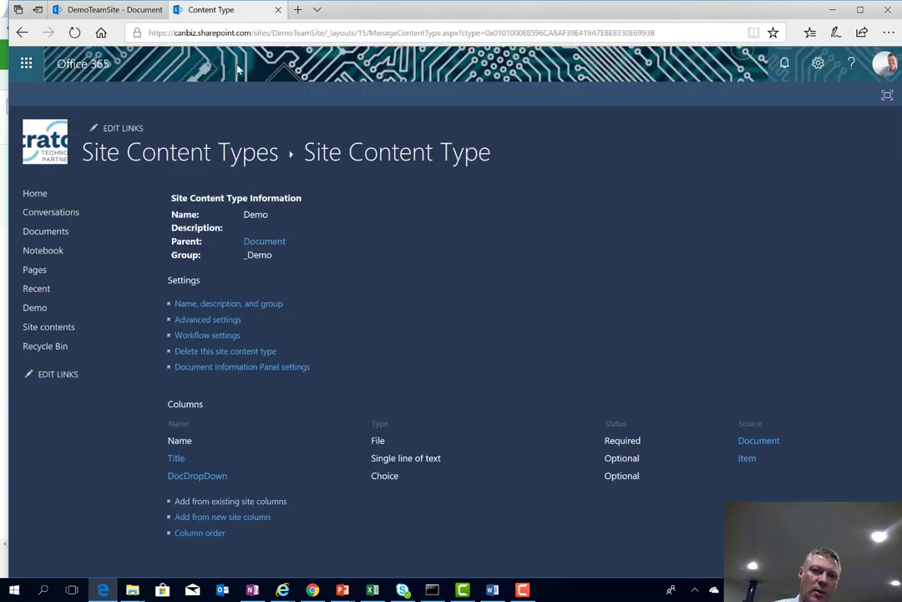
{"action": "left_click", "coordinate": [115, 9]}
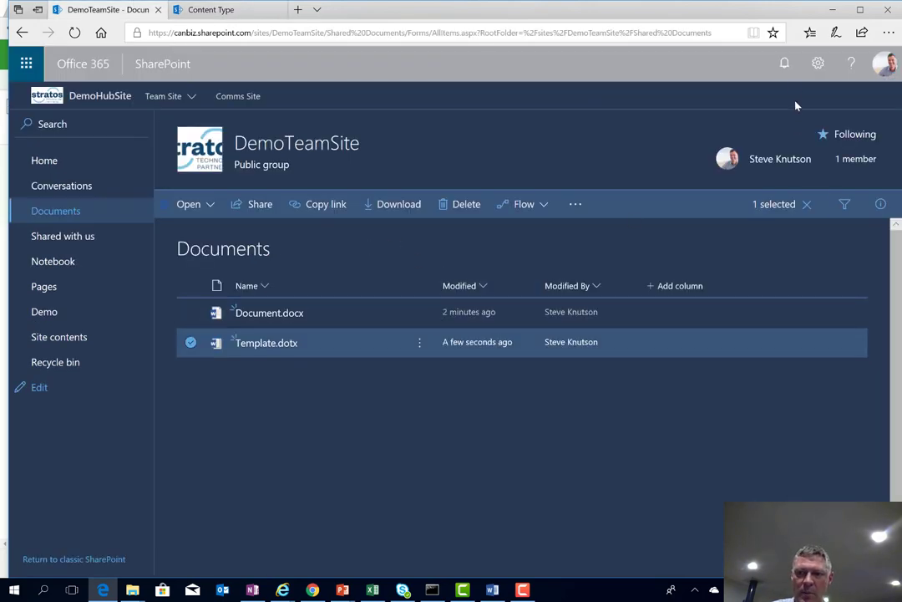
{"action": "left_click", "coordinate": [818, 62]}
{"action": "left_click", "coordinate": [776, 233]}
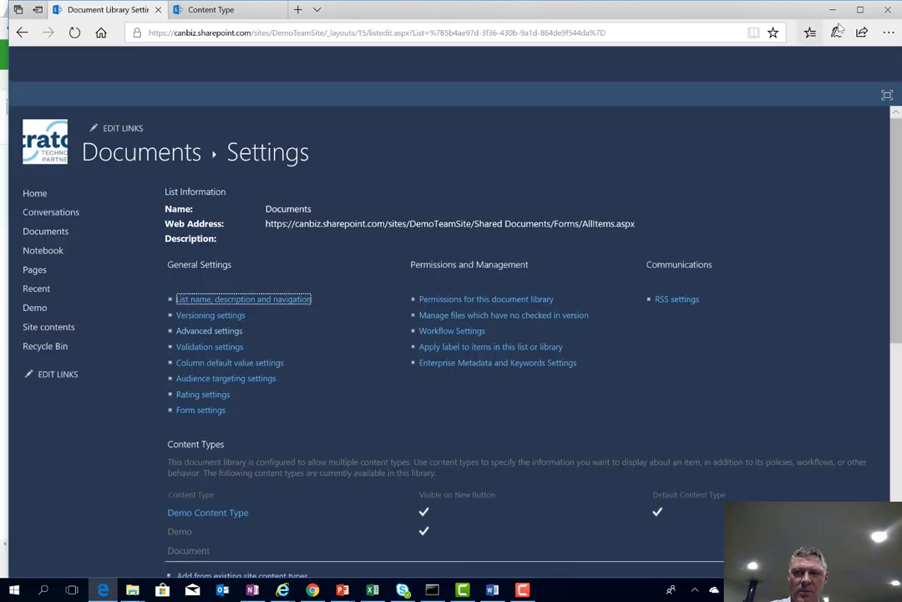
{"action": "left_click", "coordinate": [859, 10]}
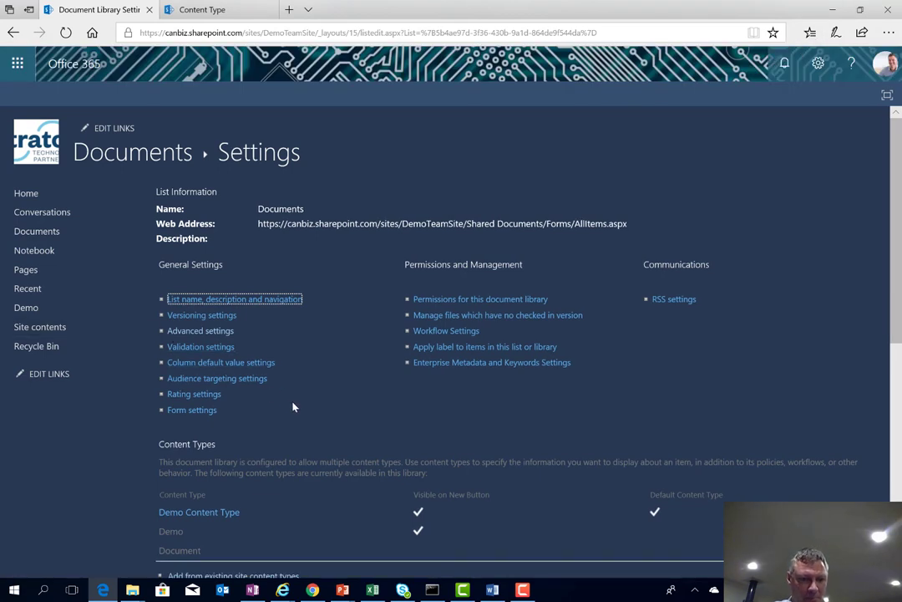
{"action": "left_click", "coordinate": [174, 531]}
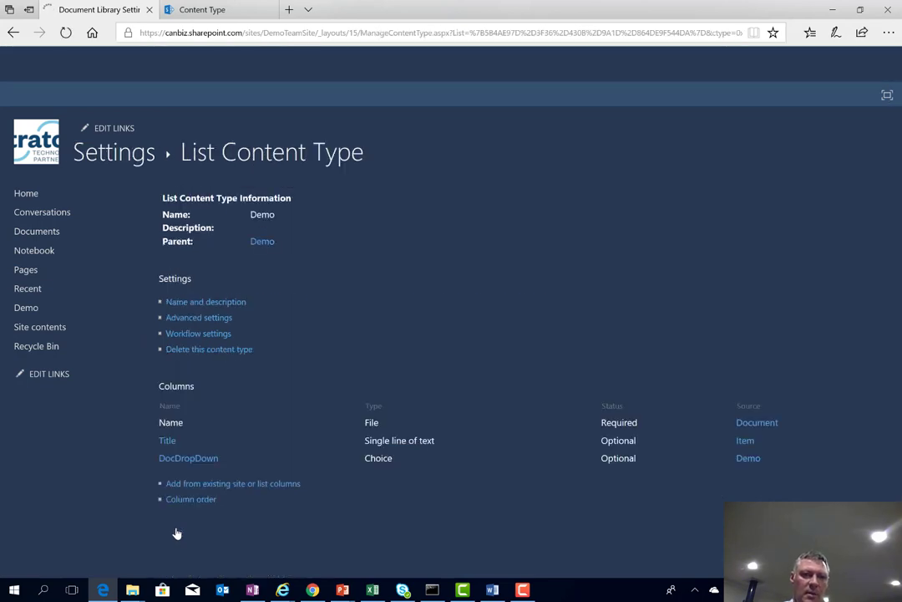
{"action": "left_click", "coordinate": [222, 325]}
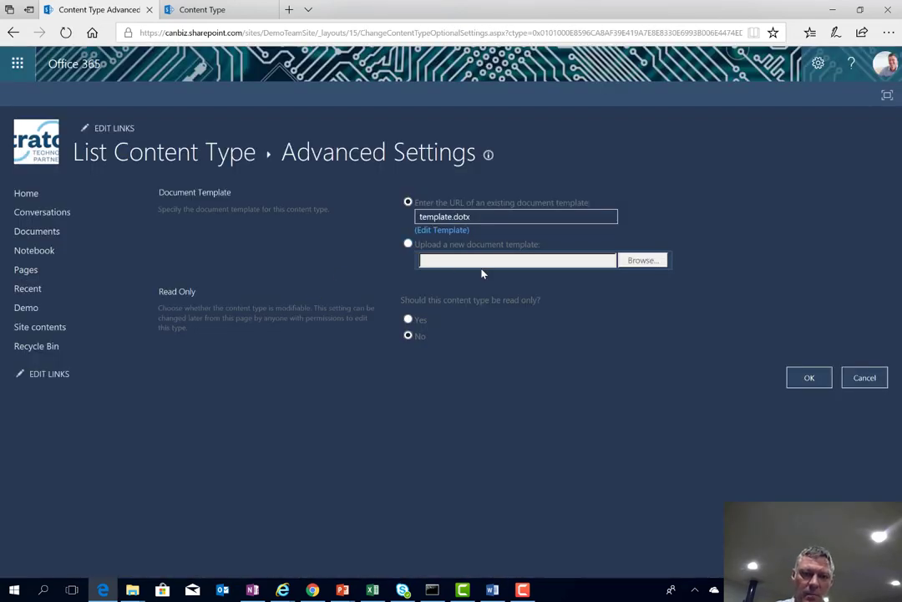
Upload Template.dotx from Downloads as the Demo content type's document template, then return to Documents
{"action": "left_click", "coordinate": [408, 244]}
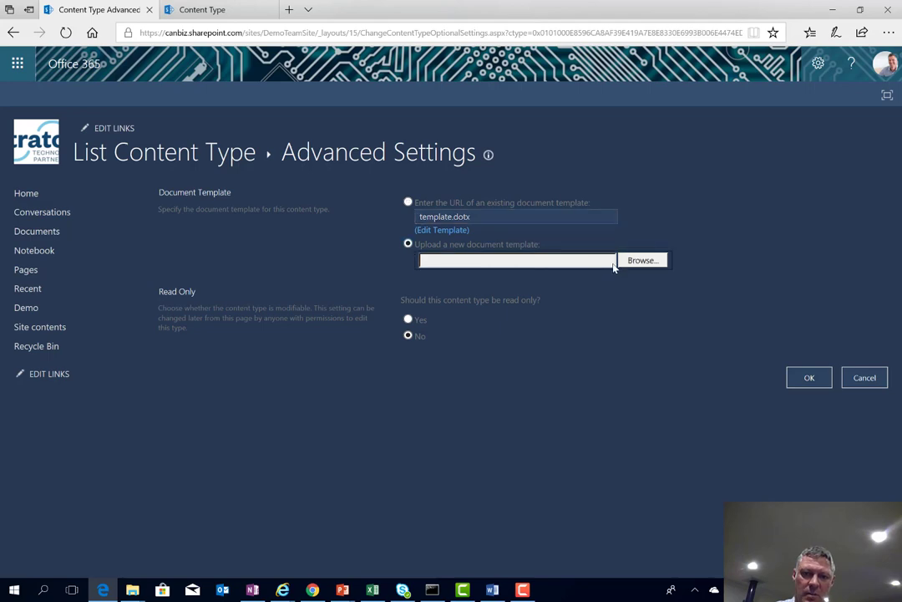
{"action": "left_click", "coordinate": [635, 261]}
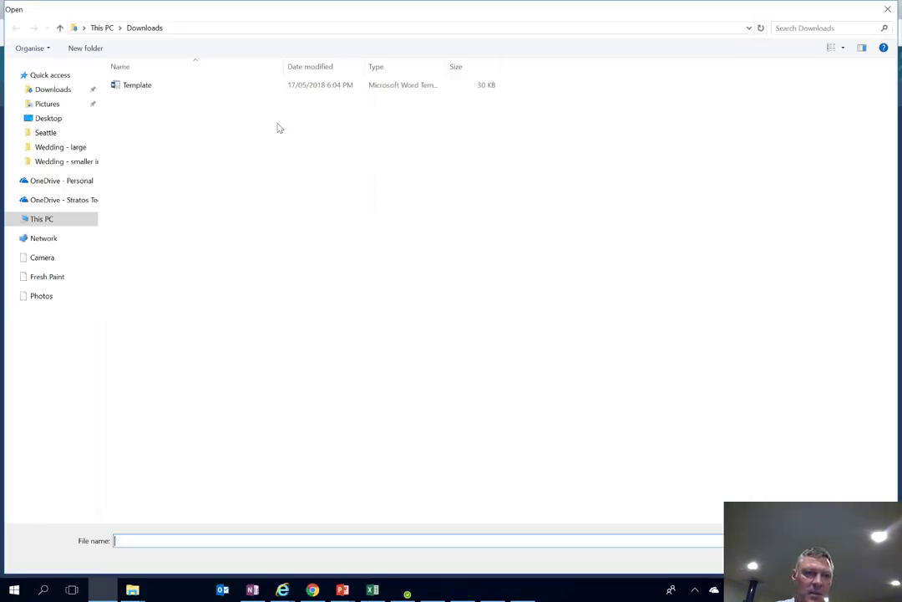
{"action": "left_click", "coordinate": [140, 87]}
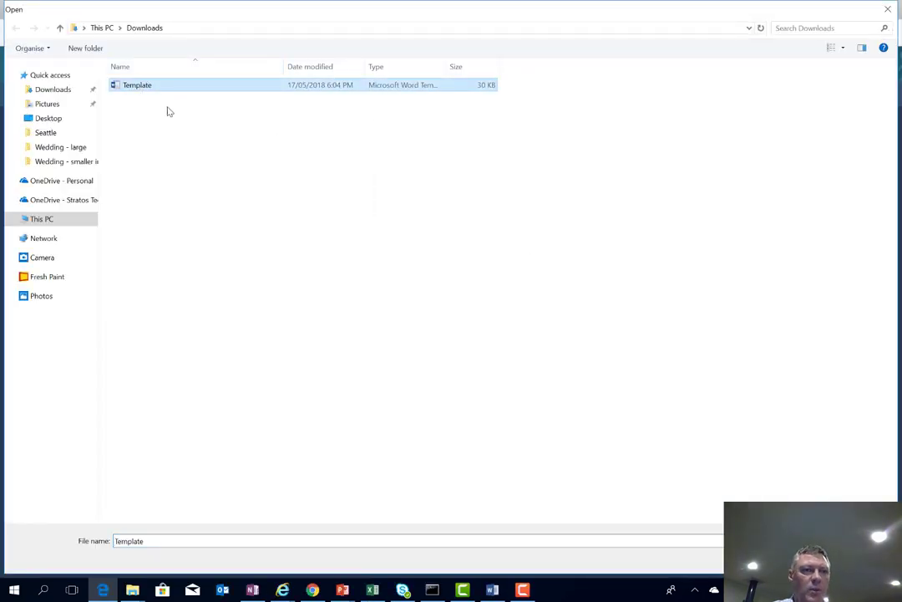
{"action": "left_click", "coordinate": [786, 561]}
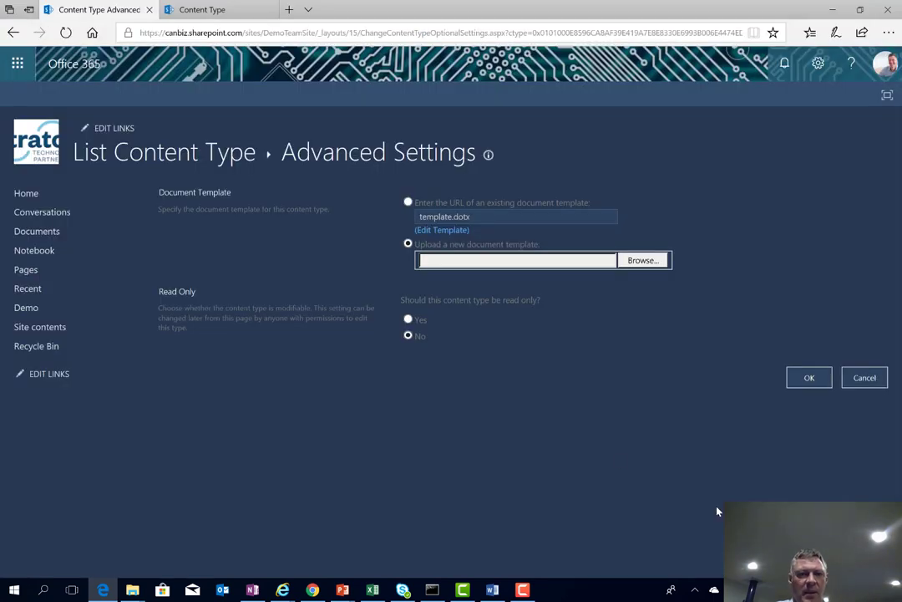
{"action": "left_click", "coordinate": [798, 384]}
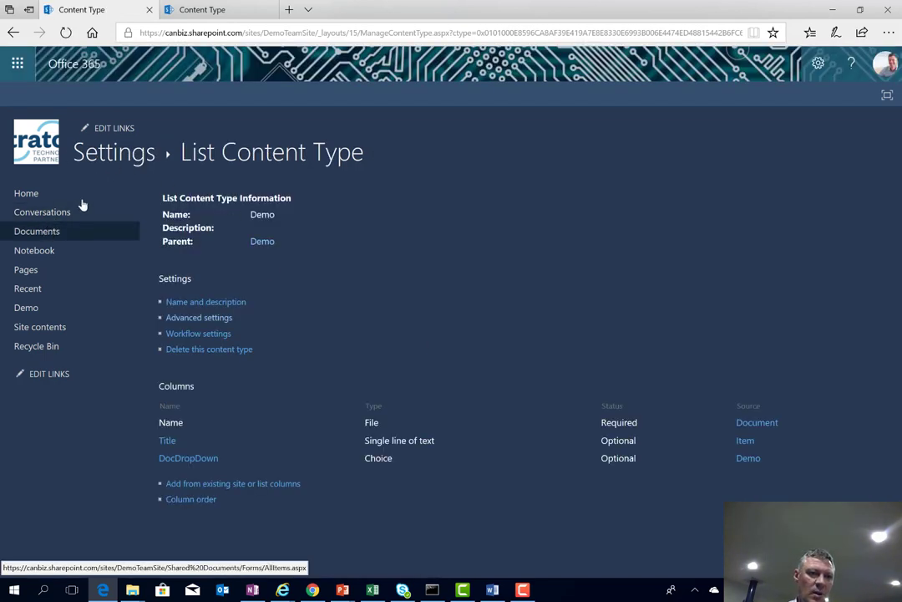
{"action": "left_click", "coordinate": [52, 240]}
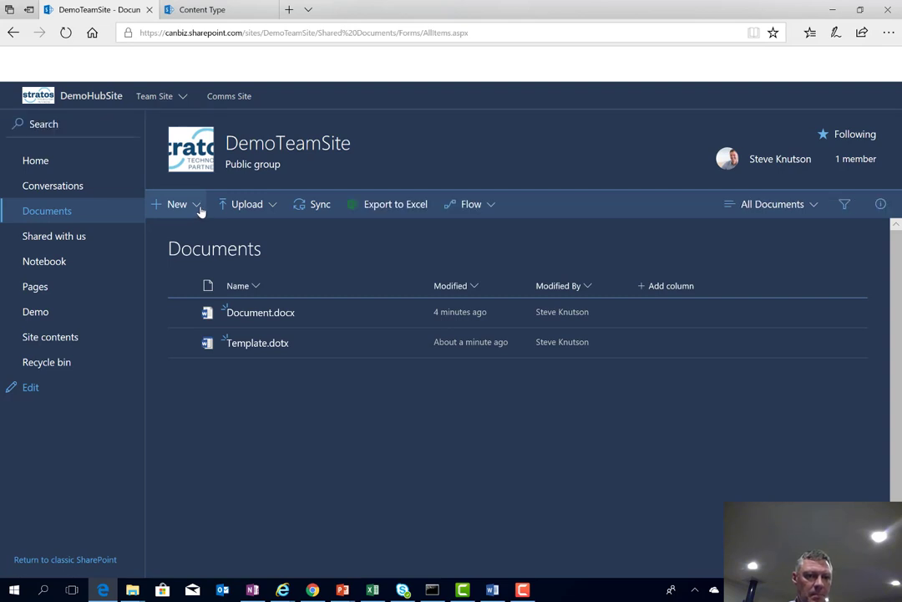
Create a new Demo-type document from the Documents library's New menu
{"action": "left_click", "coordinate": [199, 209]}
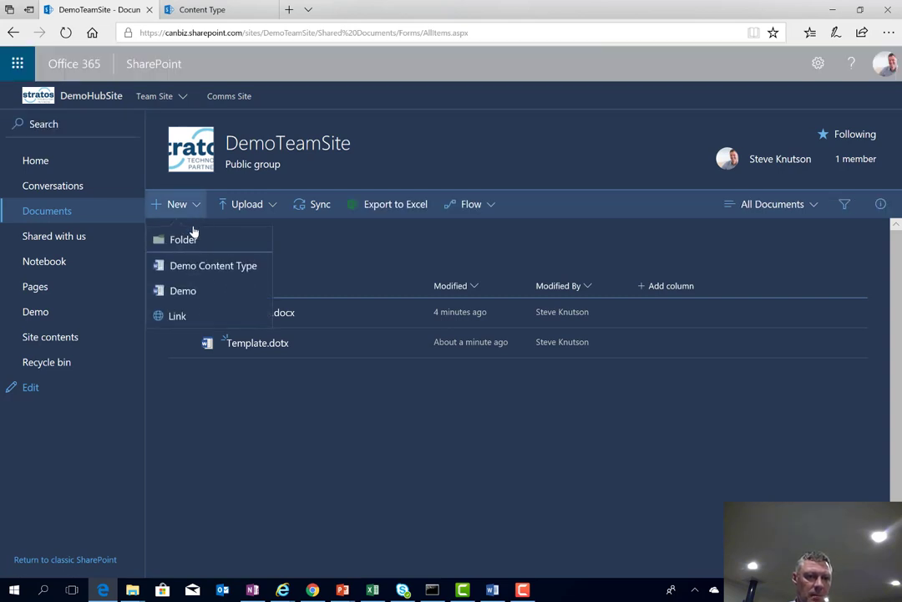
{"action": "left_click", "coordinate": [183, 290]}
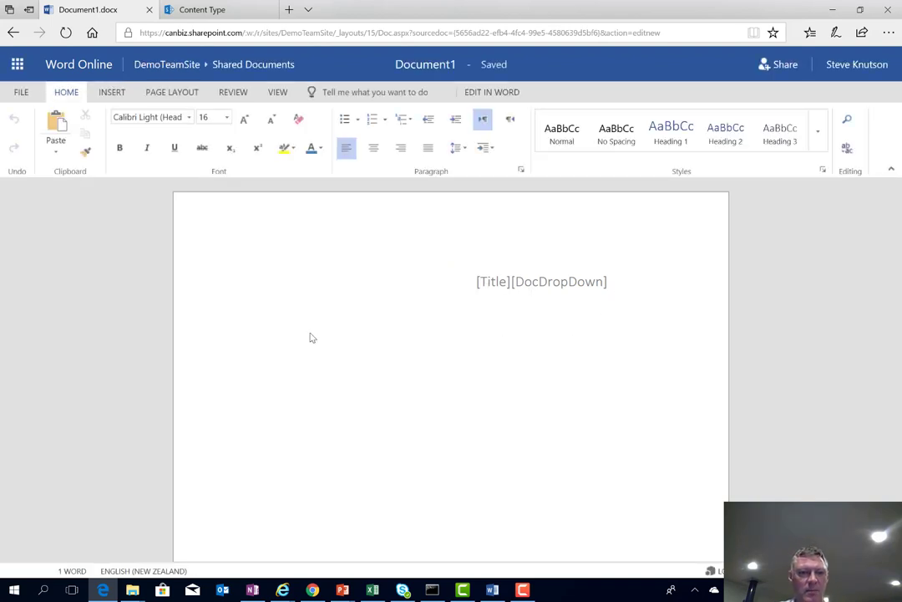
Add a new line 'dsfweafsedfwerwerwerw3er' below the [Title][DocDropDown] placeholders
{"action": "left_click", "coordinate": [614, 290]}
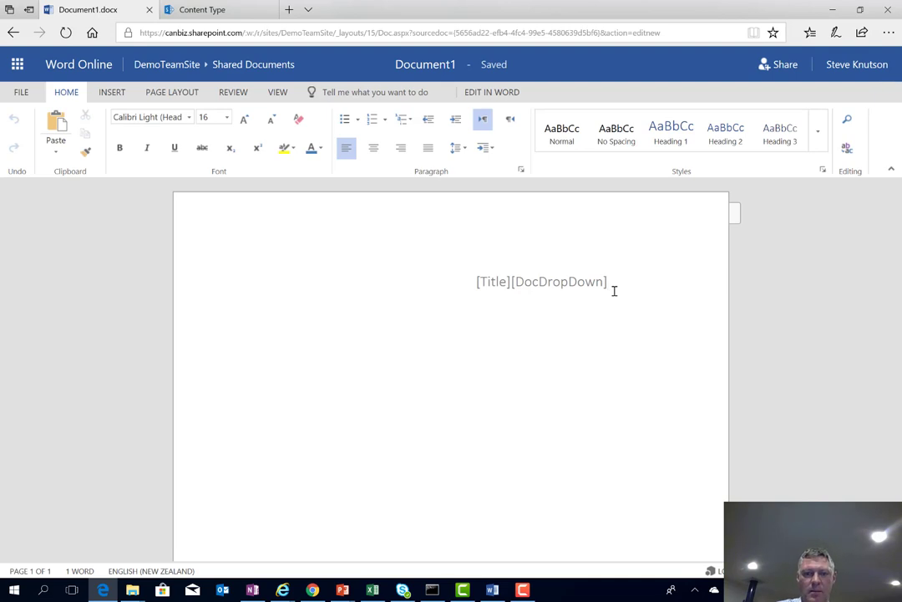
{"action": "key", "text": "Return"}
{"action": "type", "text": "dsfweafsed"}
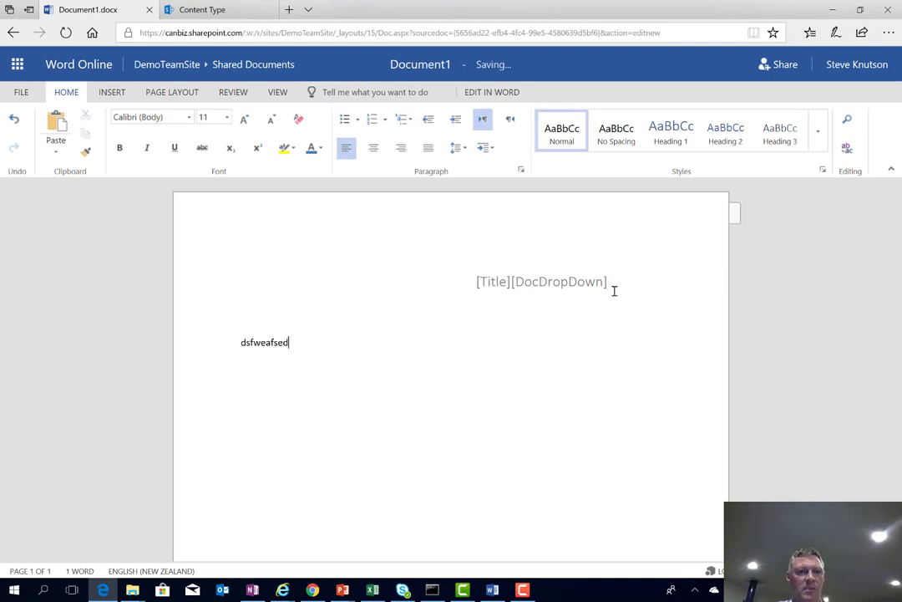
{"action": "type", "text": "fwerwerwerw3er"}
Rename Document1 to 'Demo Doc' and go back to Shared Documents
{"action": "left_click", "coordinate": [424, 64]}
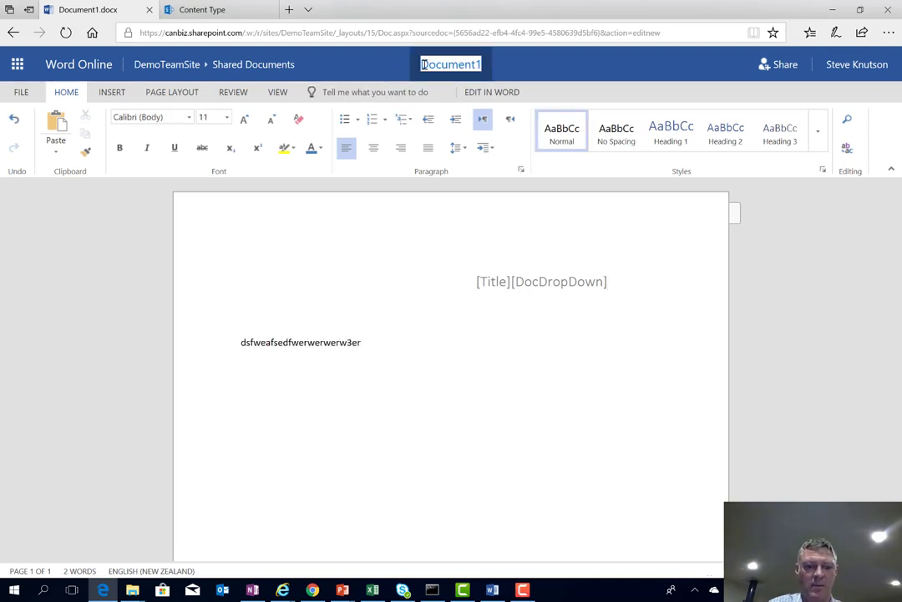
{"action": "type", "text": "Demo Doc"}
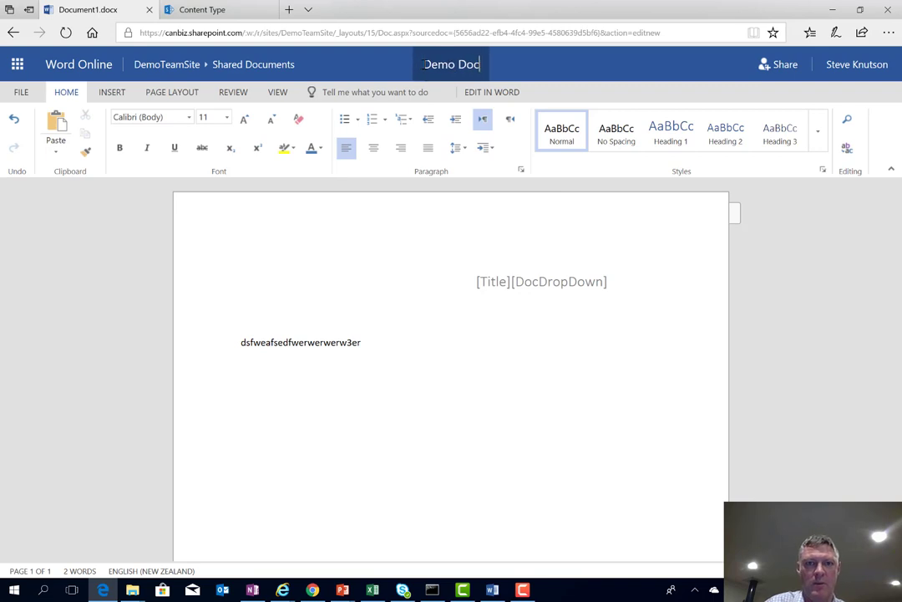
{"action": "key", "text": "Return"}
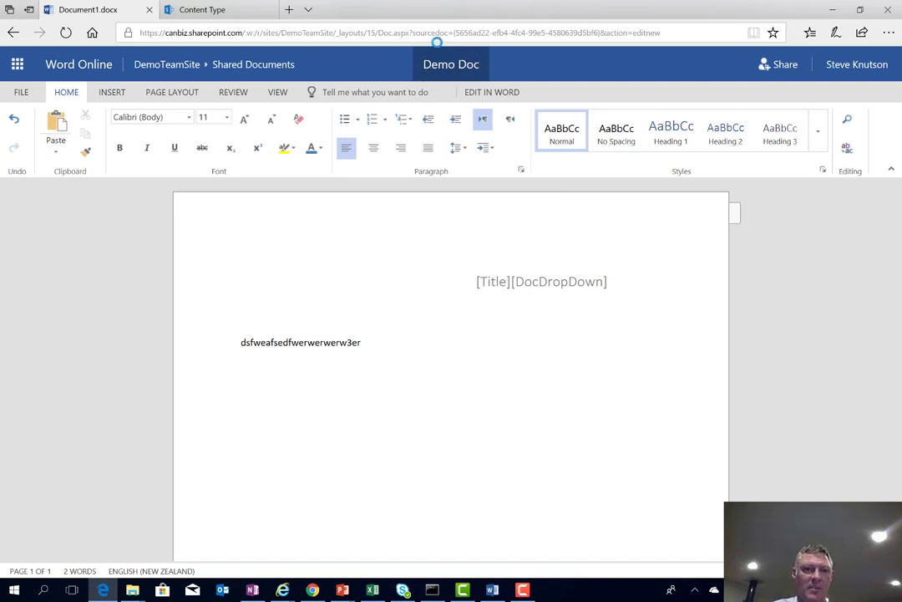
{"action": "left_click", "coordinate": [271, 73]}
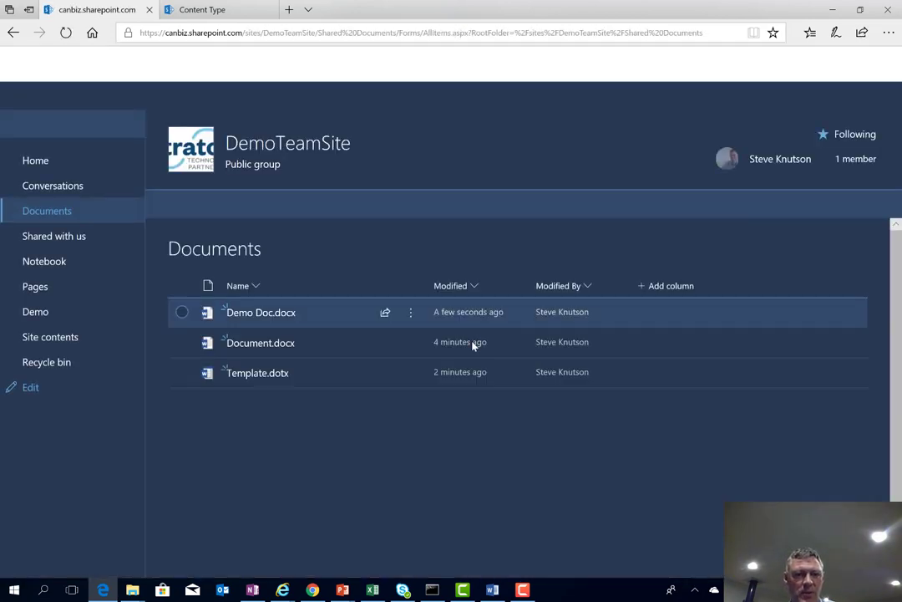
Show the details pane for Demo Doc.docx, scrolled down to its properties
{"action": "left_click", "coordinate": [413, 313]}
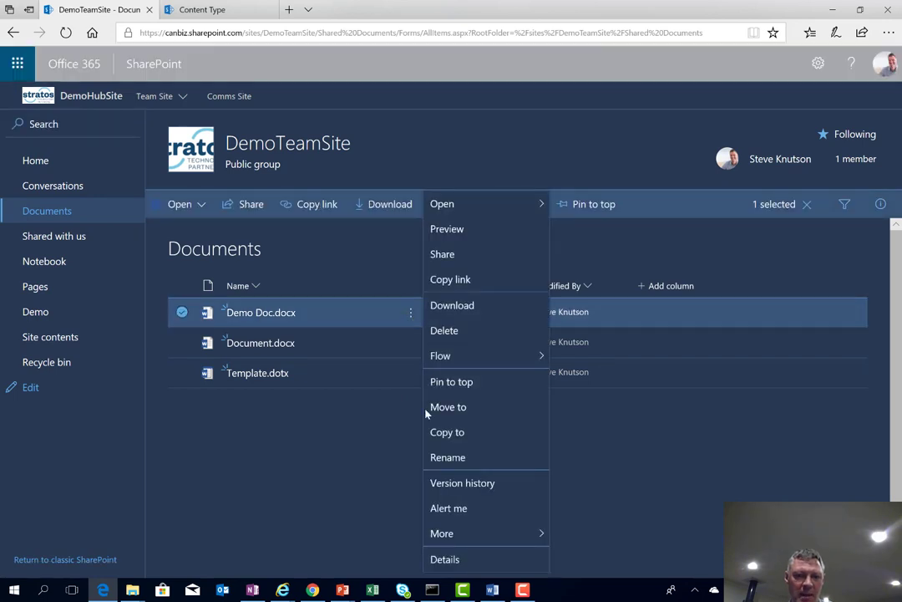
{"action": "left_click", "coordinate": [458, 559]}
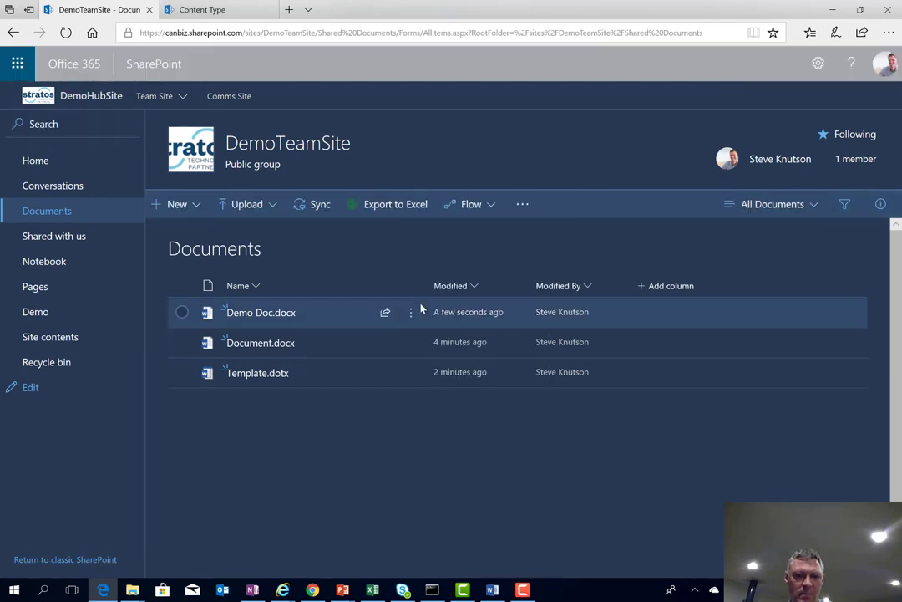
{"action": "right_click", "coordinate": [316, 317]}
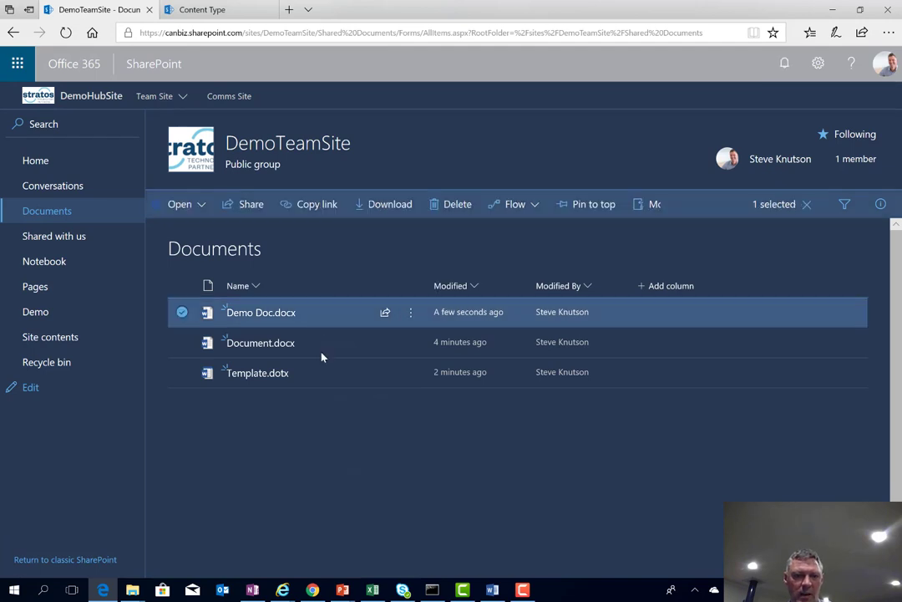
{"action": "left_click", "coordinate": [344, 560]}
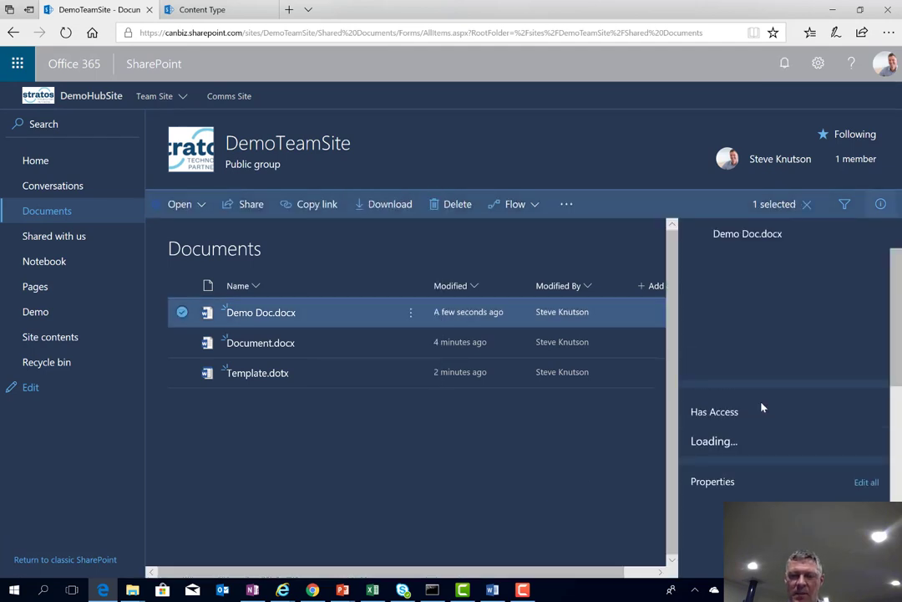
{"action": "left_click_drag", "start_coordinate": [898, 290], "coordinate": [895, 347]}
{"action": "scroll", "coordinate": [822, 349], "scroll_direction": "down", "scroll_amount": 3}
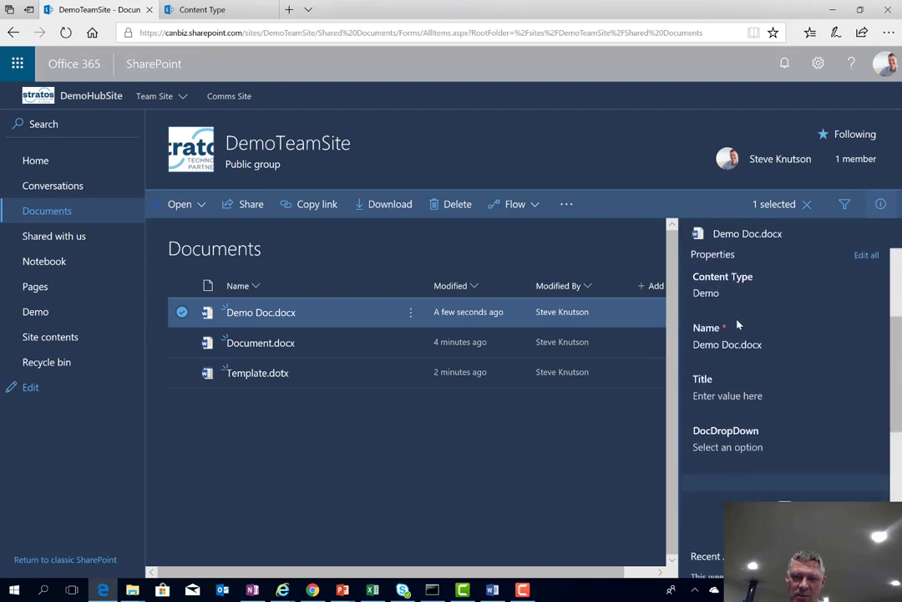
Set the Title property to 'Document for Demo of CT'
{"action": "left_click", "coordinate": [755, 398]}
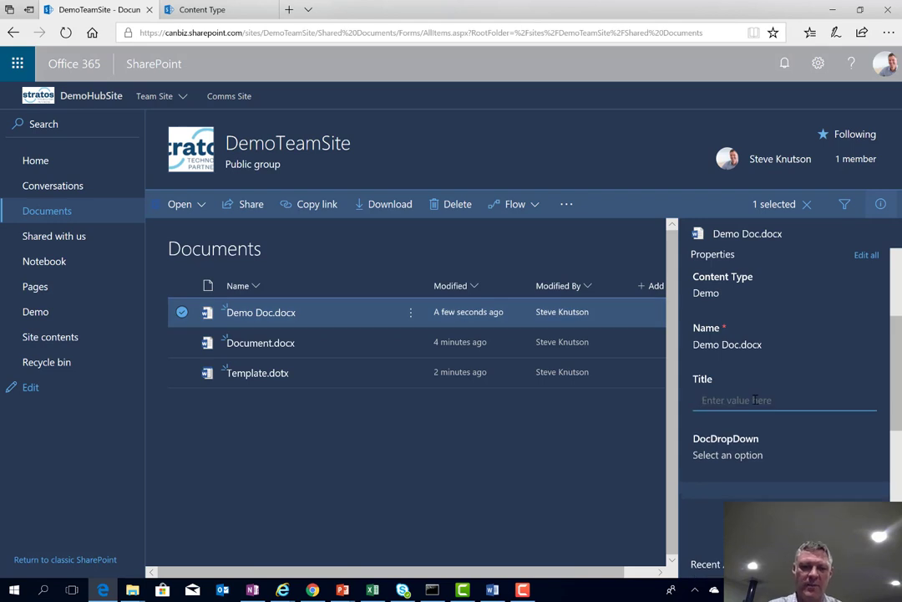
{"action": "type", "text": "D"}
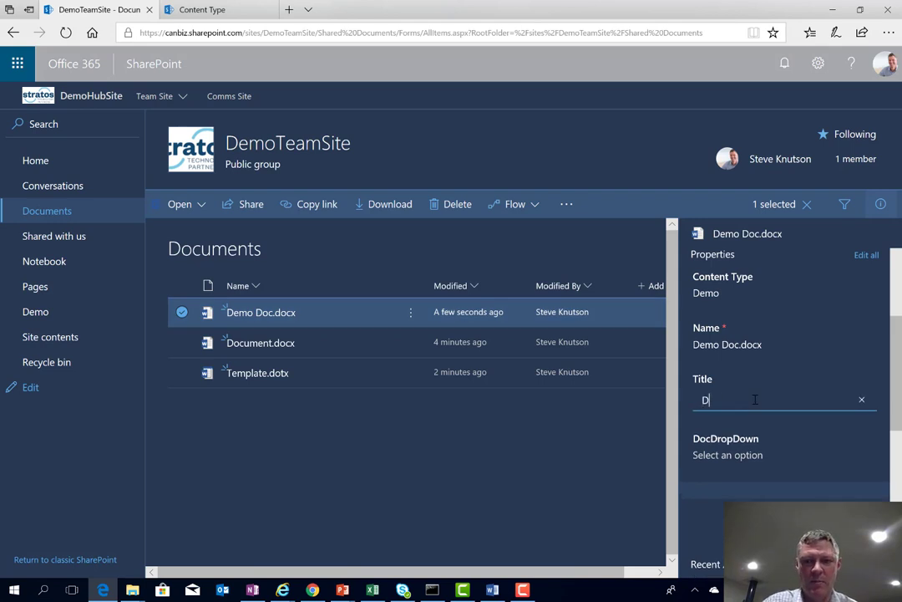
{"action": "type", "text": "ocument for Dem"}
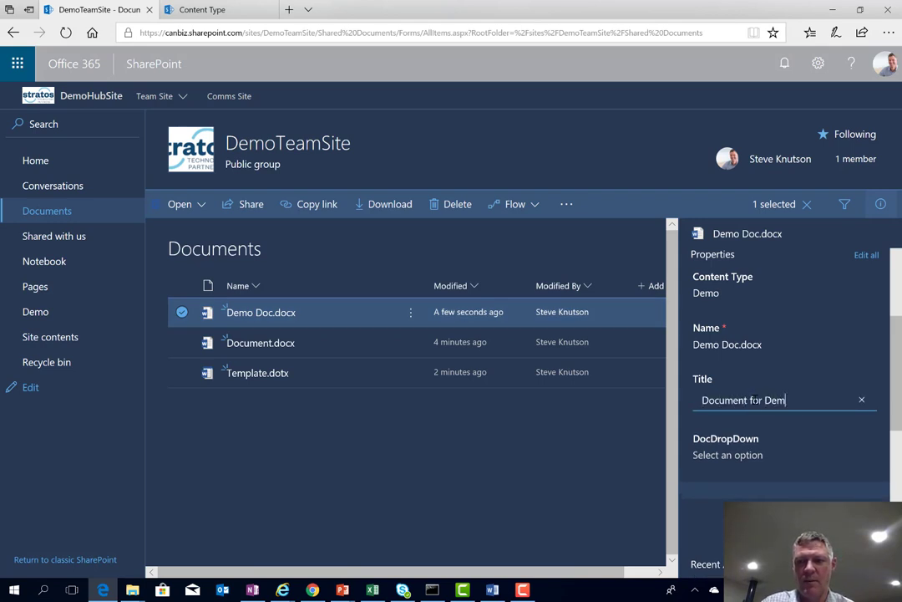
{"action": "type", "text": "o of CT"}
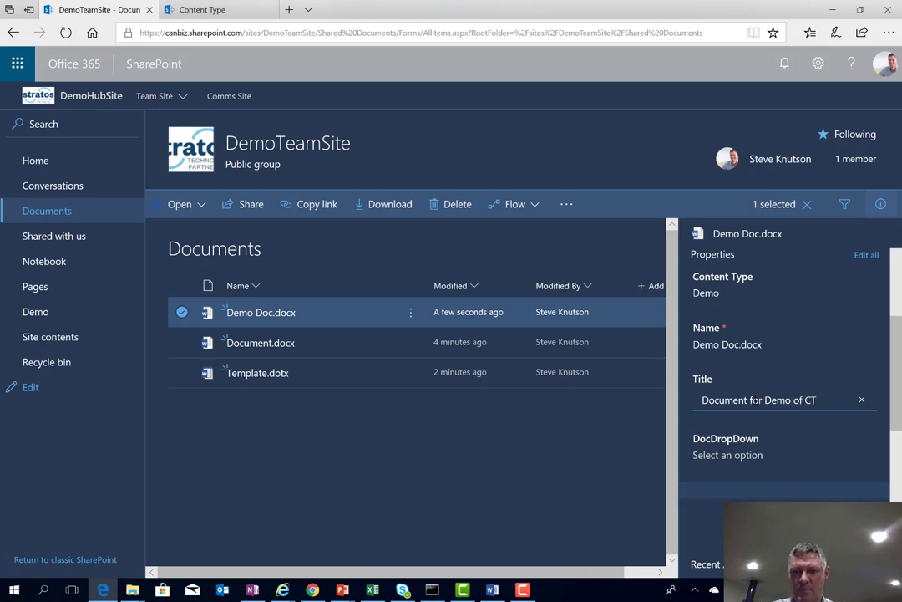
{"action": "key", "text": "Return"}
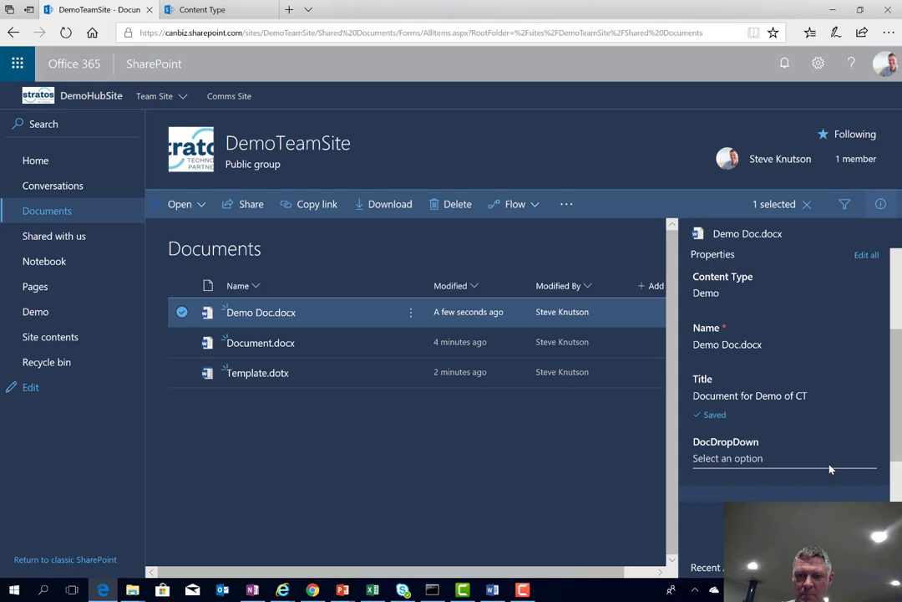
{"action": "left_click", "coordinate": [786, 461]}
{"action": "scroll", "coordinate": [785, 376], "scroll_direction": "down", "scroll_amount": 5}
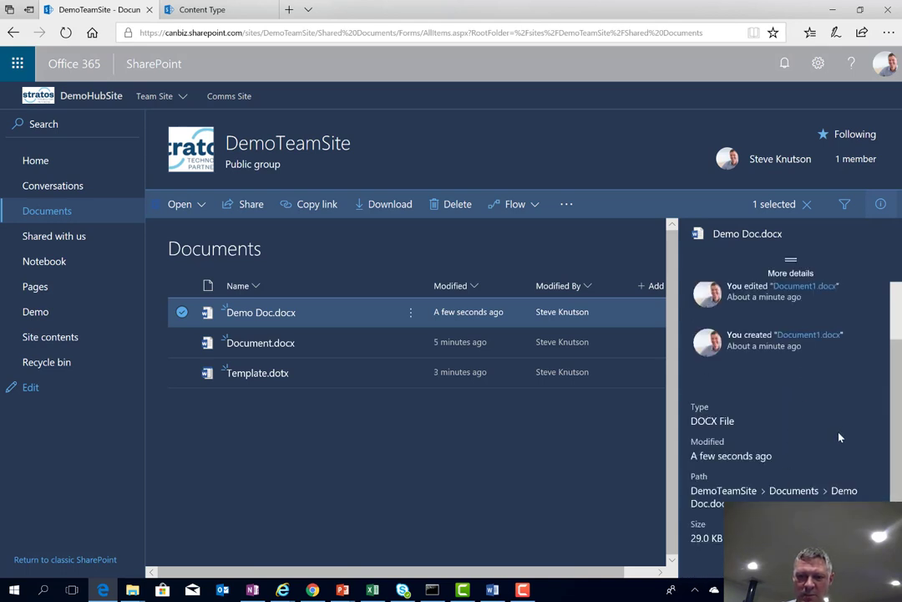
Pick 'Great Document' in the DocDropDown property of Demo Doc.docx, then deselect the file
{"action": "scroll", "coordinate": [892, 467], "scroll_direction": "down", "scroll_amount": 3}
{"action": "scroll", "coordinate": [834, 439], "scroll_direction": "up", "scroll_amount": 2}
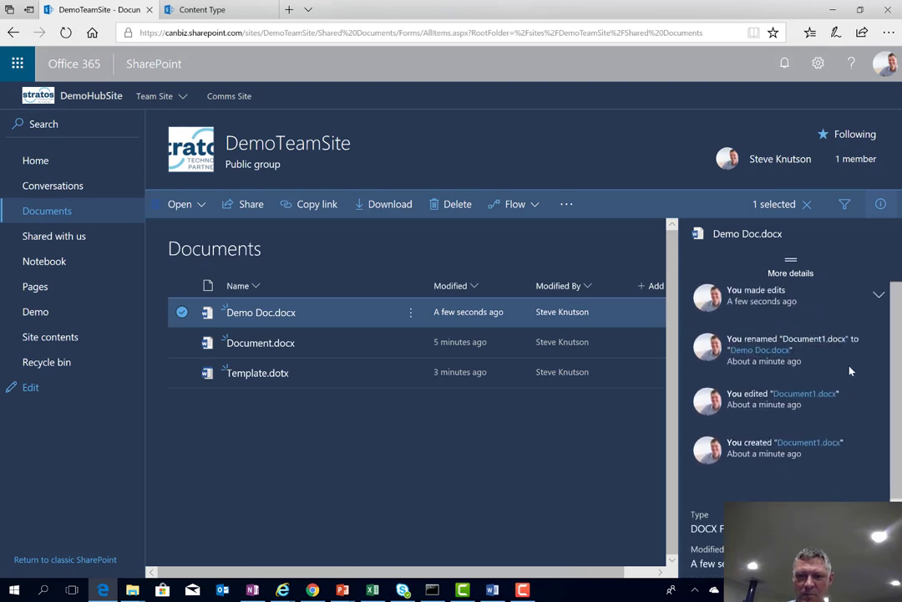
{"action": "left_click", "coordinate": [878, 299]}
{"action": "scroll", "coordinate": [879, 298], "scroll_direction": "up", "scroll_amount": 1}
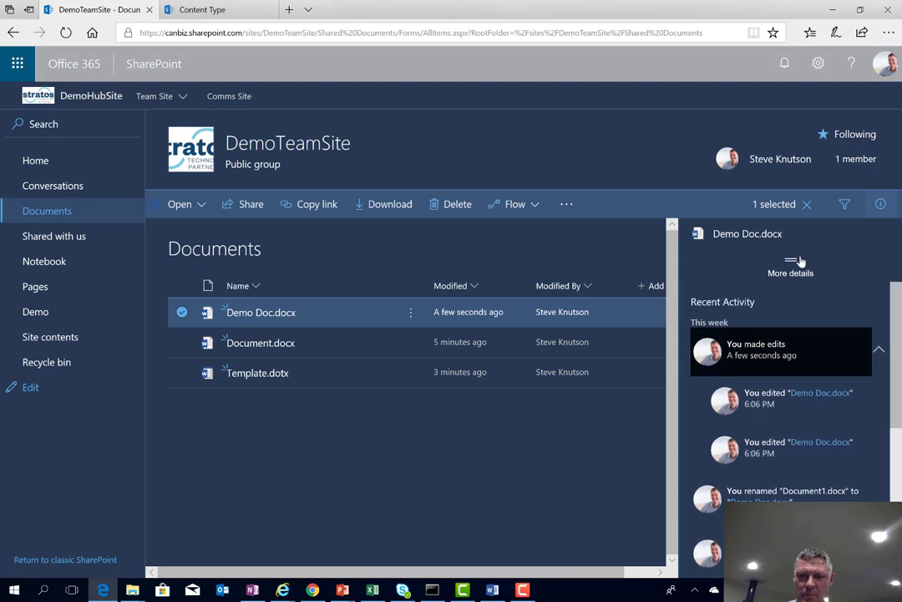
{"action": "scroll", "coordinate": [882, 254], "scroll_direction": "up", "scroll_amount": 1}
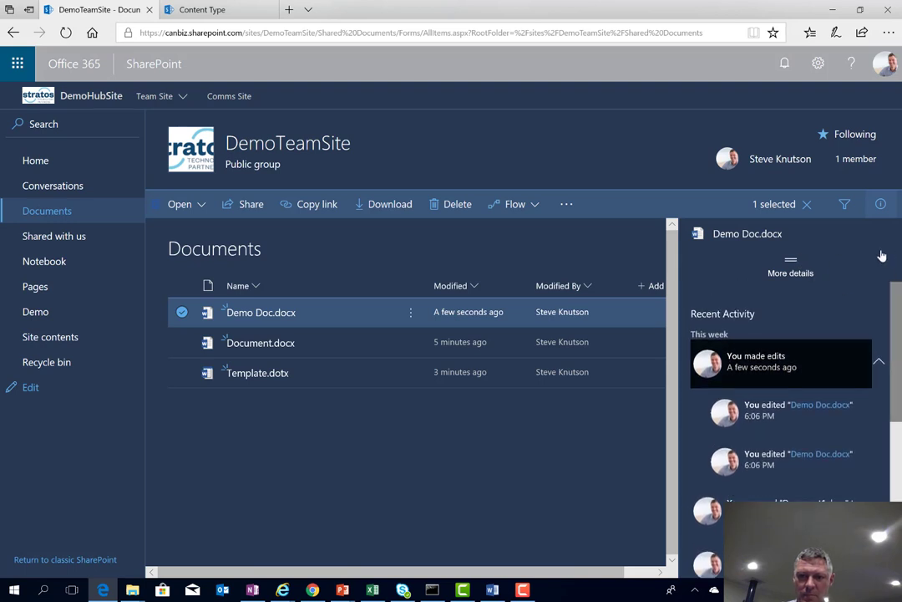
{"action": "left_click", "coordinate": [791, 270]}
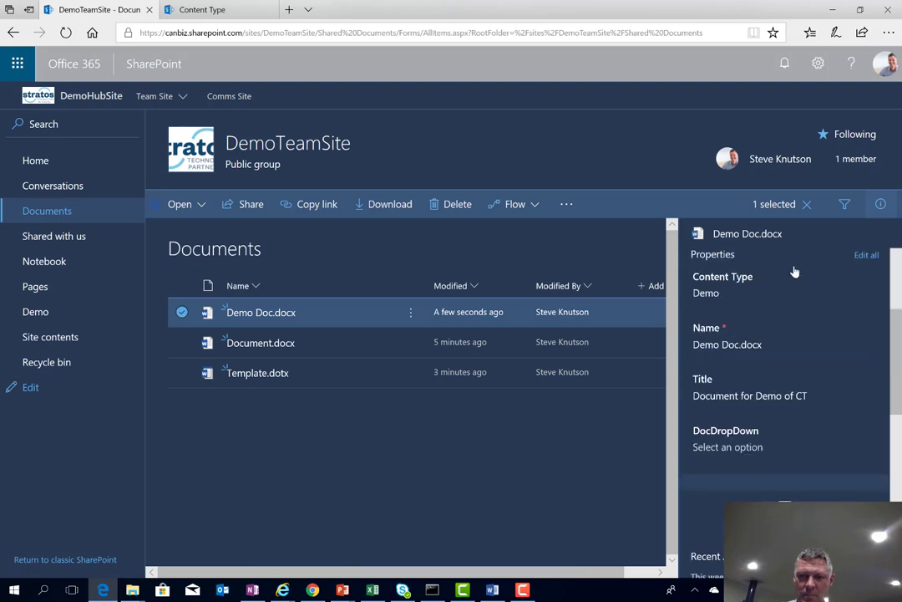
{"action": "left_click", "coordinate": [773, 452]}
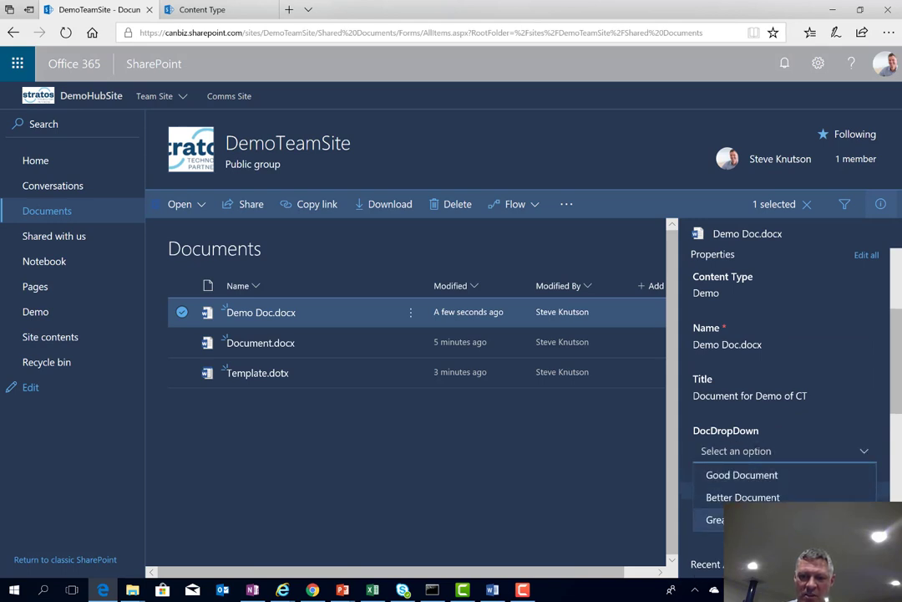
{"action": "left_click", "coordinate": [735, 519]}
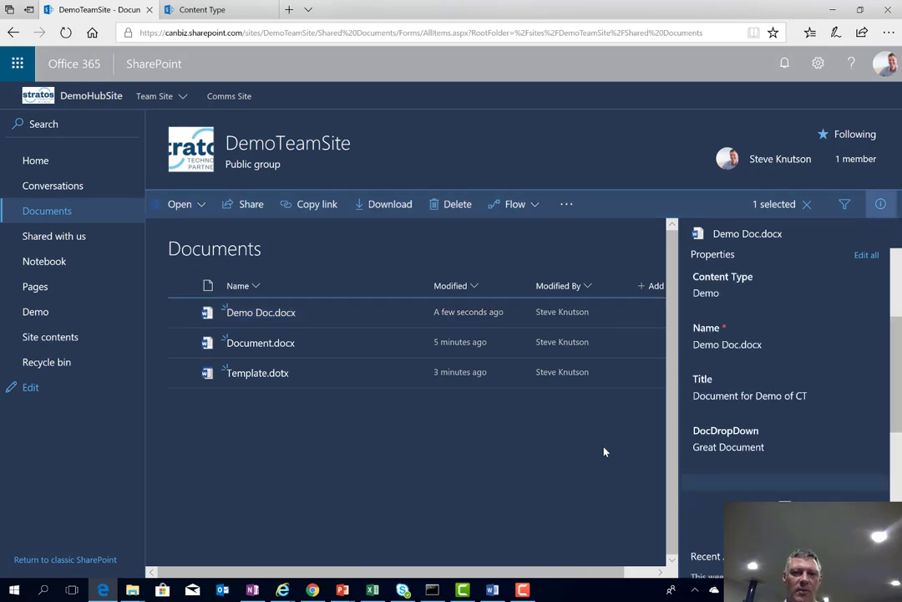
{"action": "left_click", "coordinate": [605, 450]}
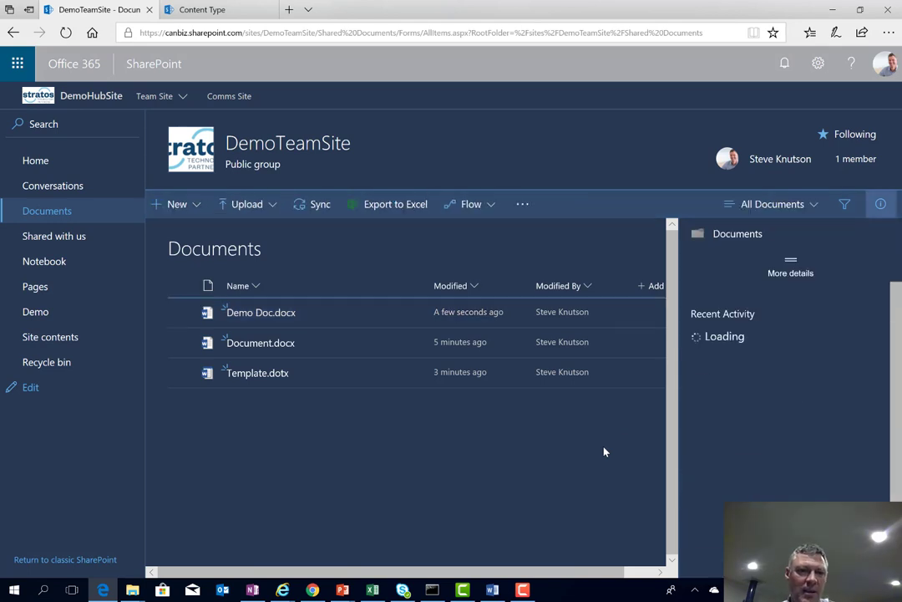
View Demo Doc.docx in Word Online, then return to Shared Documents
{"action": "left_click", "coordinate": [267, 315]}
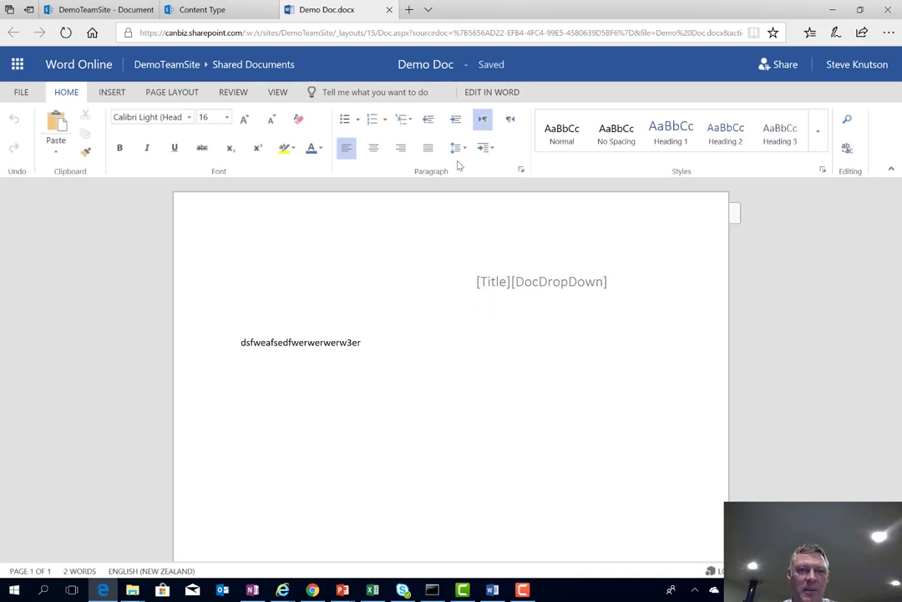
{"action": "left_click", "coordinate": [262, 67]}
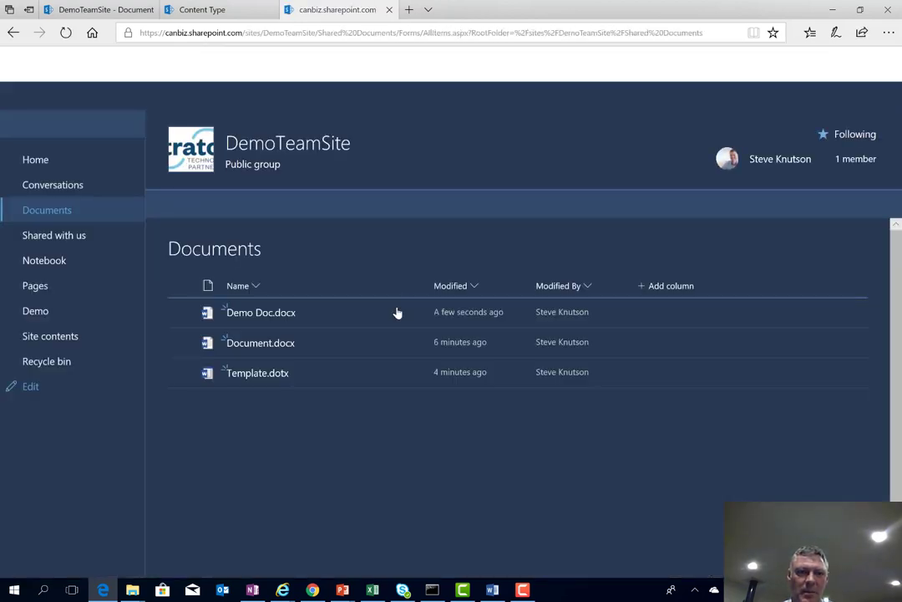
Open Demo Doc.docx in desktop Word using Open in Word from its context menu
{"action": "right_click", "coordinate": [269, 317]}
{"action": "left_click", "coordinate": [364, 206]}
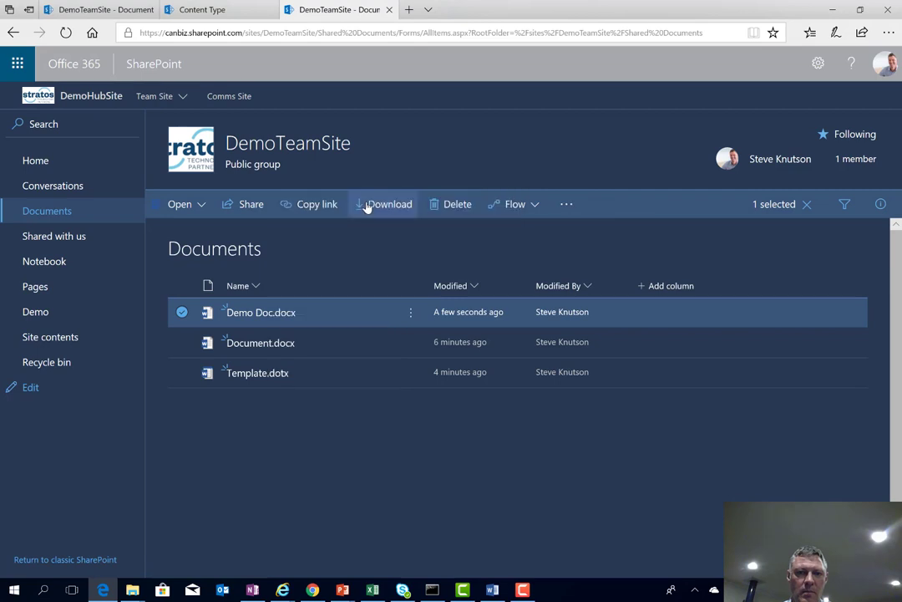
{"action": "right_click", "coordinate": [250, 311]}
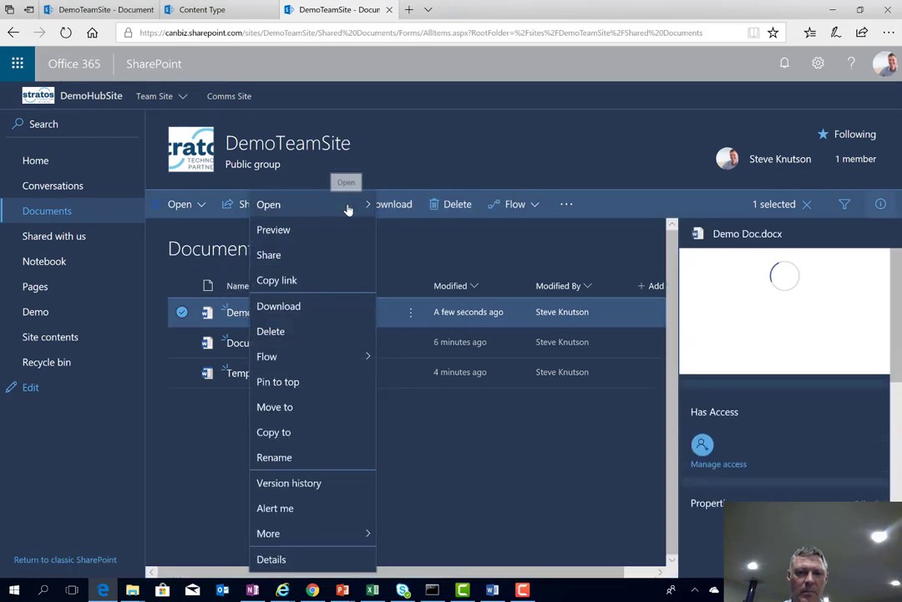
{"action": "mouse_move", "coordinate": [349, 209]}
{"action": "left_click", "coordinate": [403, 235]}
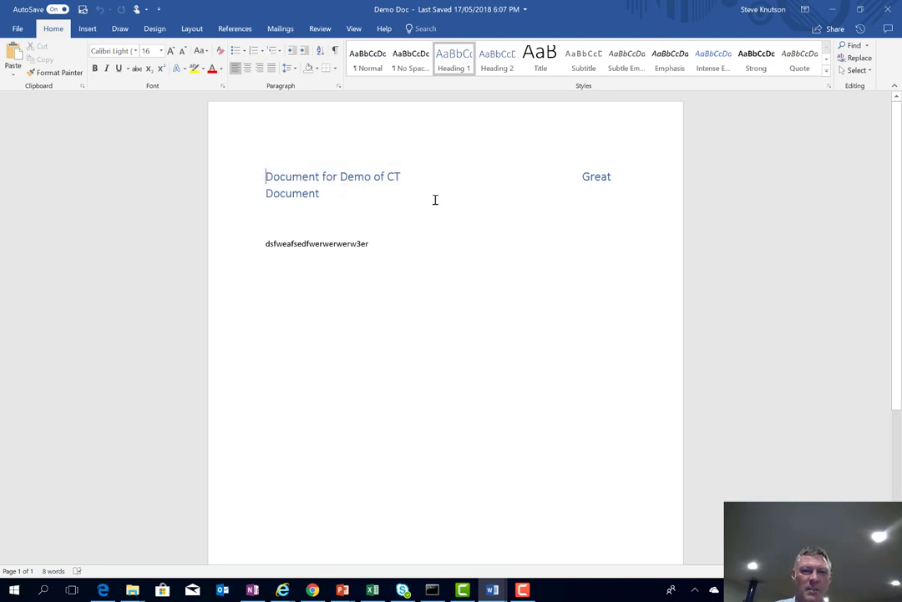
Minimize the Demo Doc Word window and close the Template window
{"action": "left_click", "coordinate": [839, 15]}
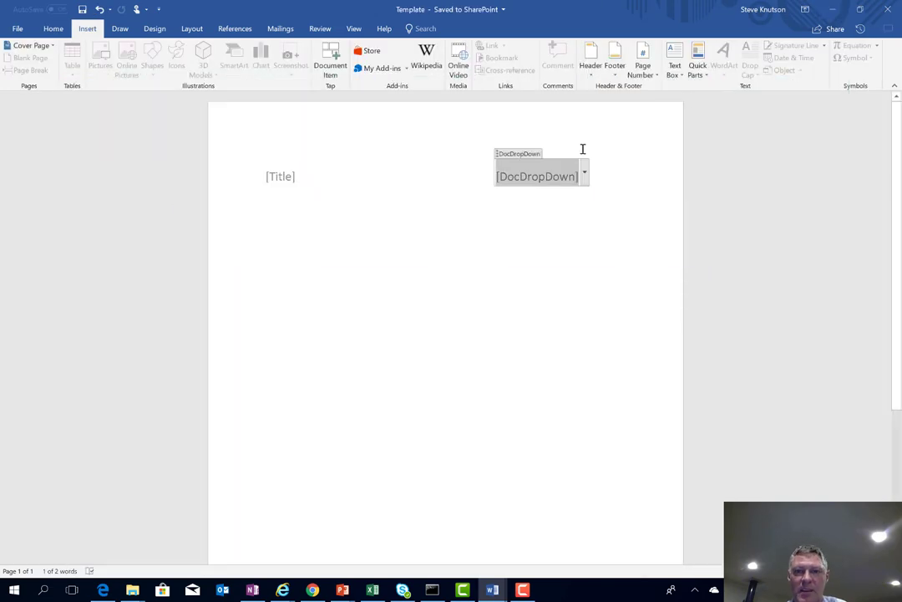
{"action": "left_click", "coordinate": [885, 15]}
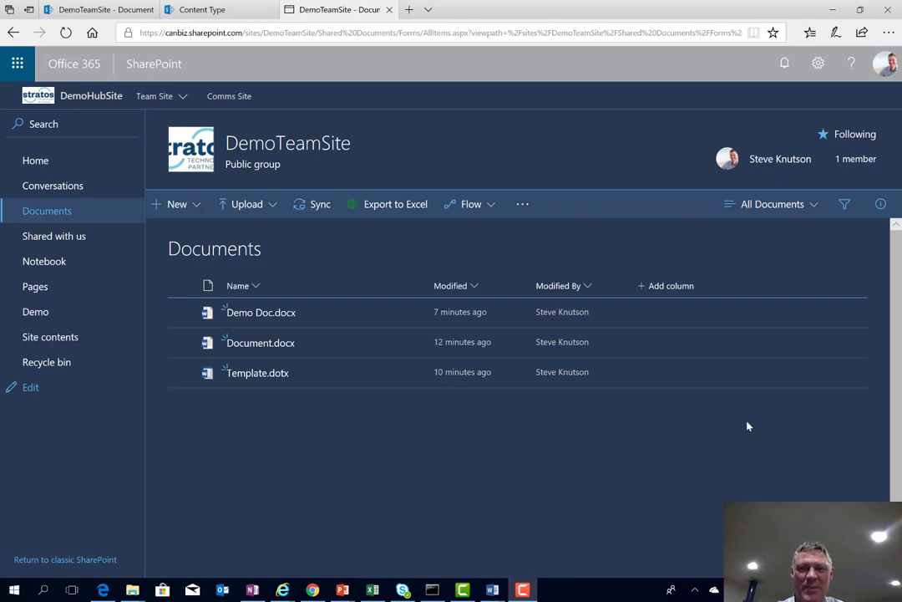
{"action": "mouse_move", "coordinate": [752, 590]}
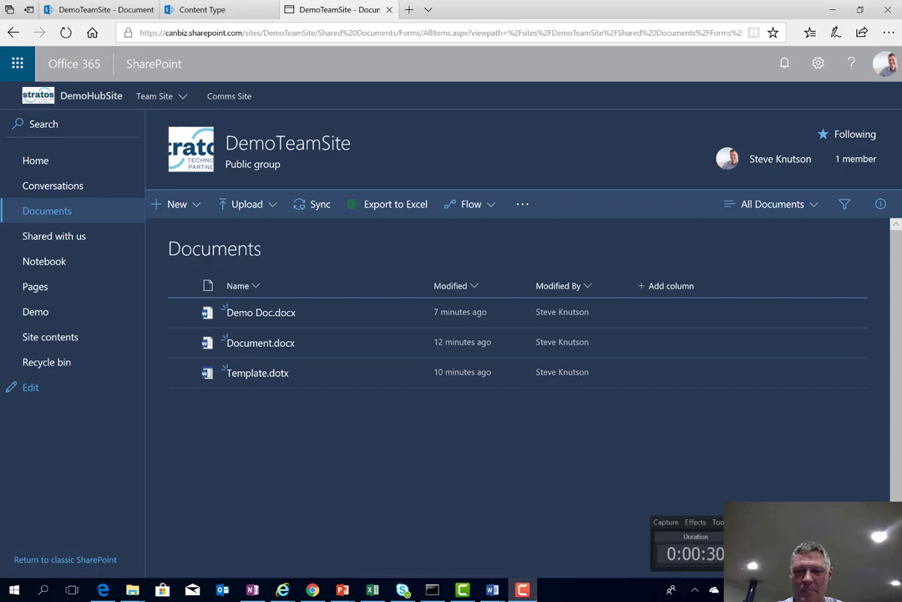